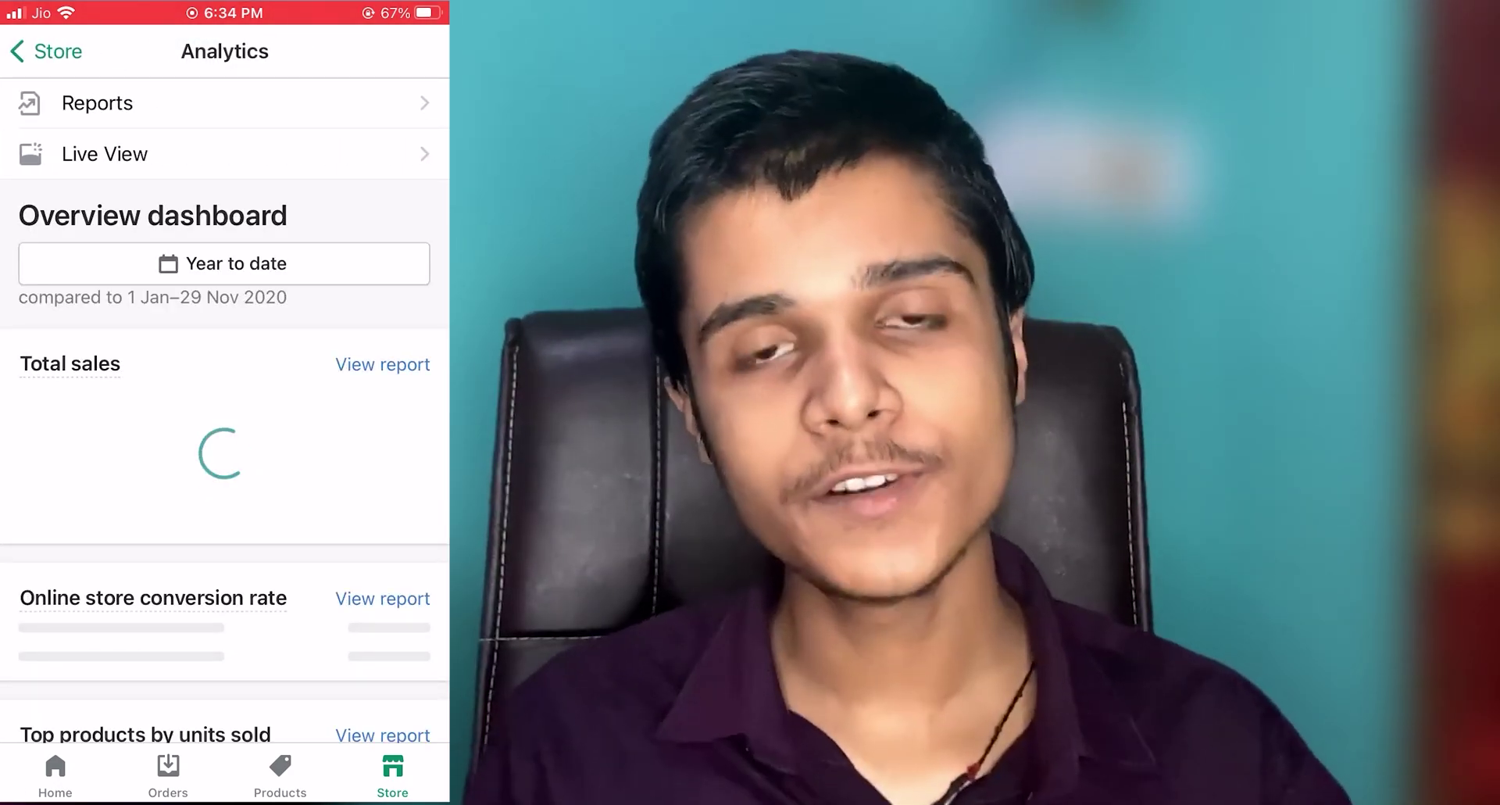
Step: Search the Shopify App Store for 'oberlo' to bring up the Oberlo - Dropshipping App listing
scroll(225, 391, down, 2)
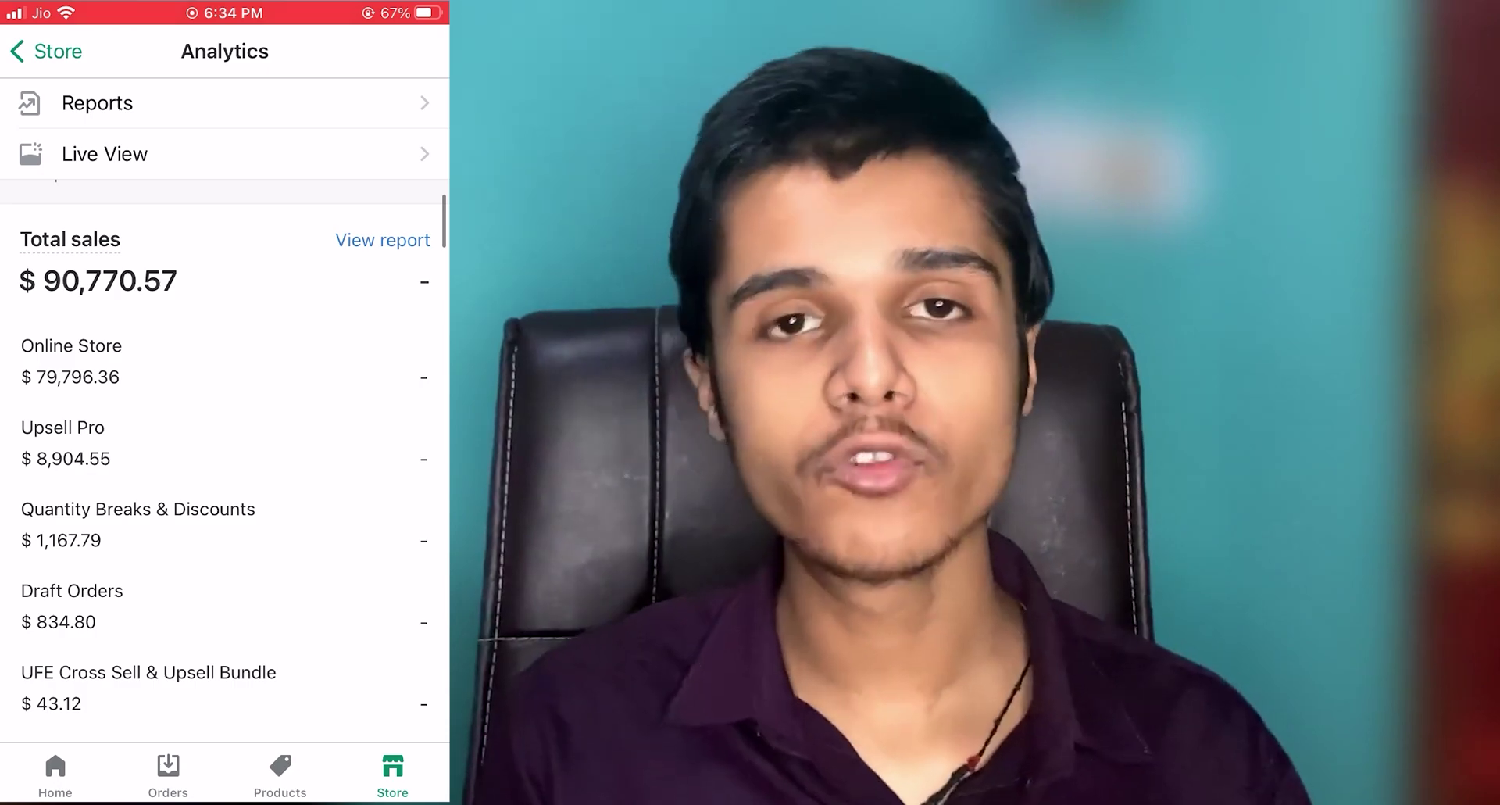
scroll(225, 469, down, 5)
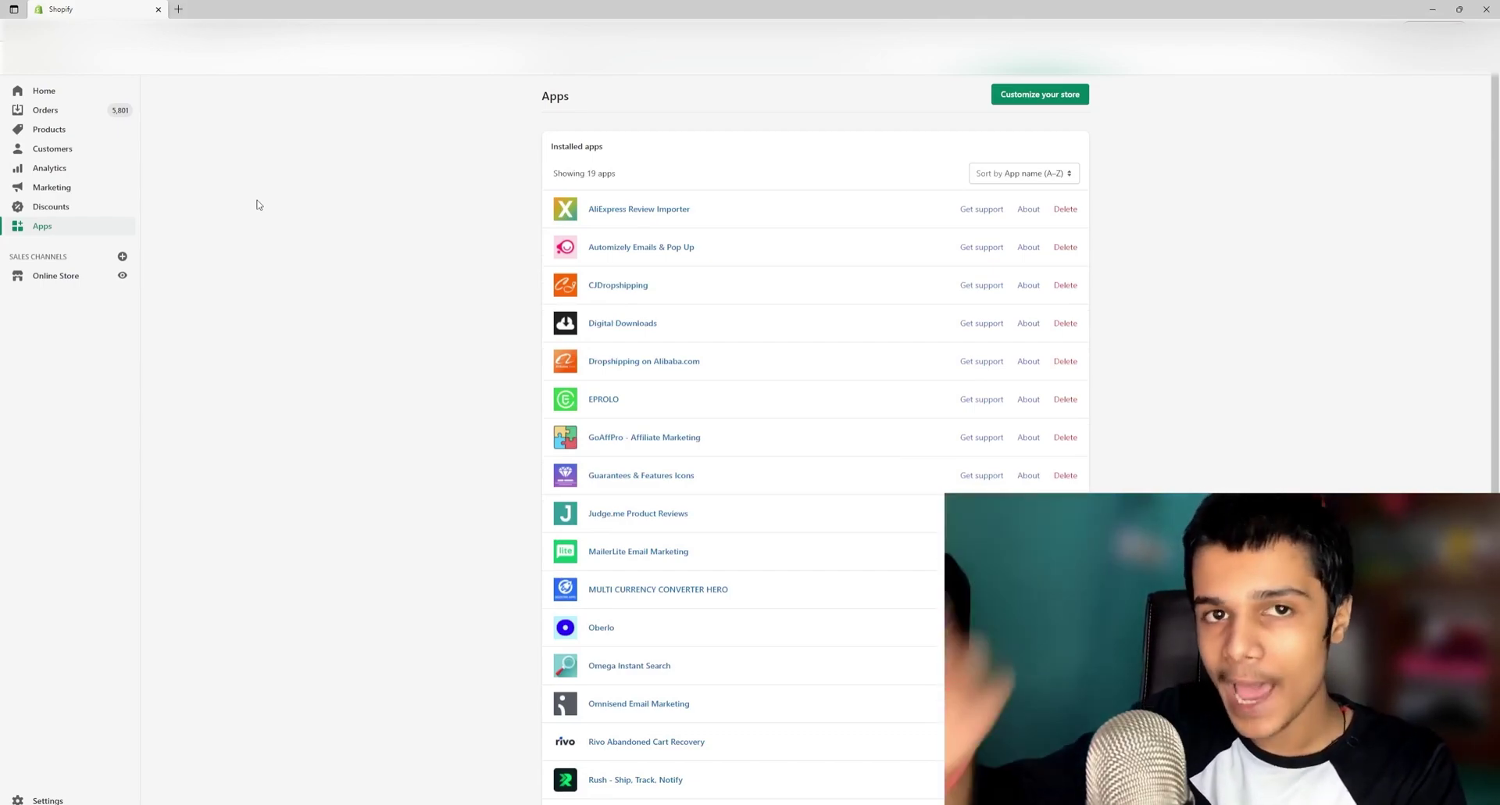
click(1037, 94)
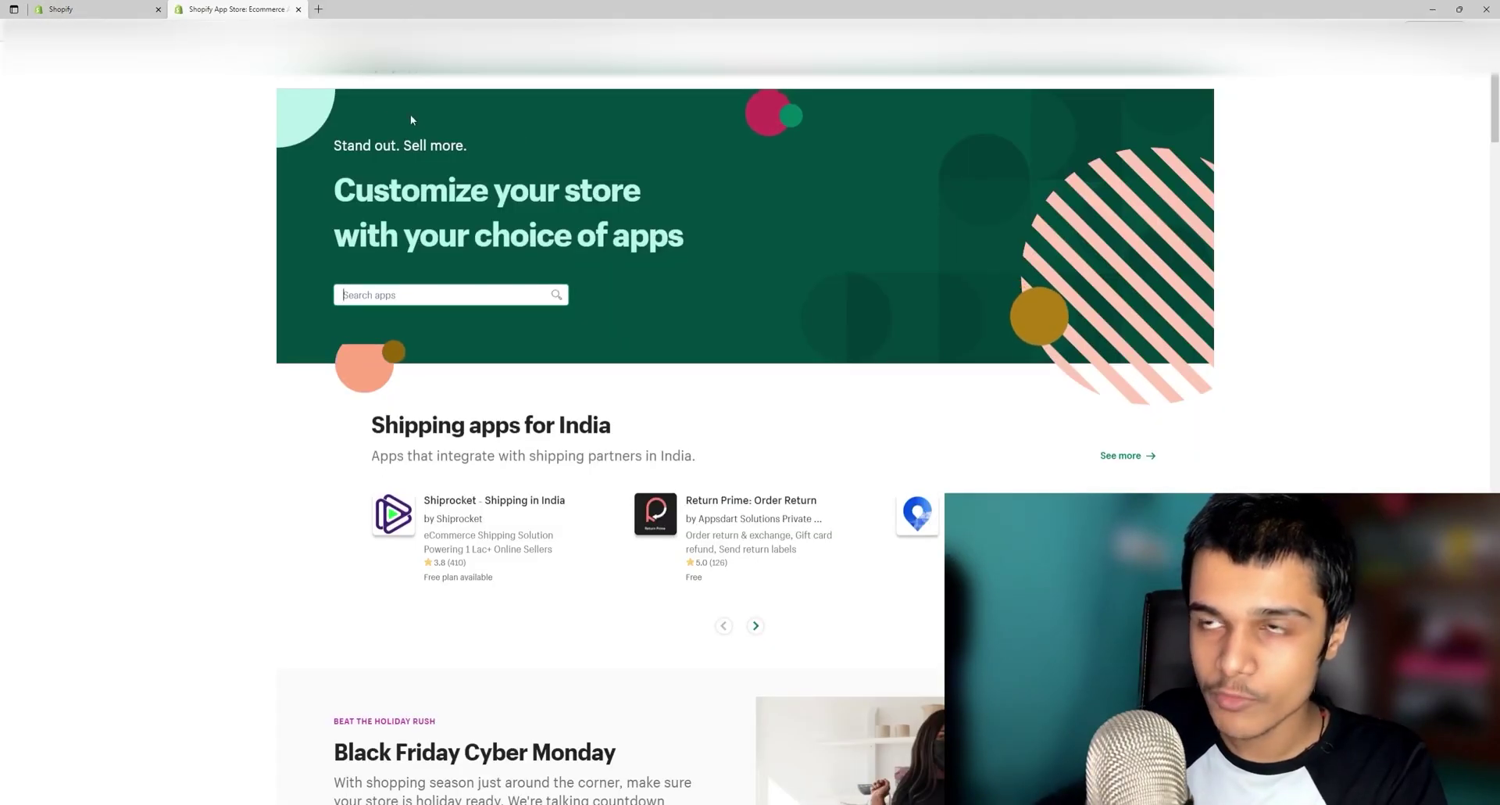
click(81, 8)
key(ctrl+Tab)
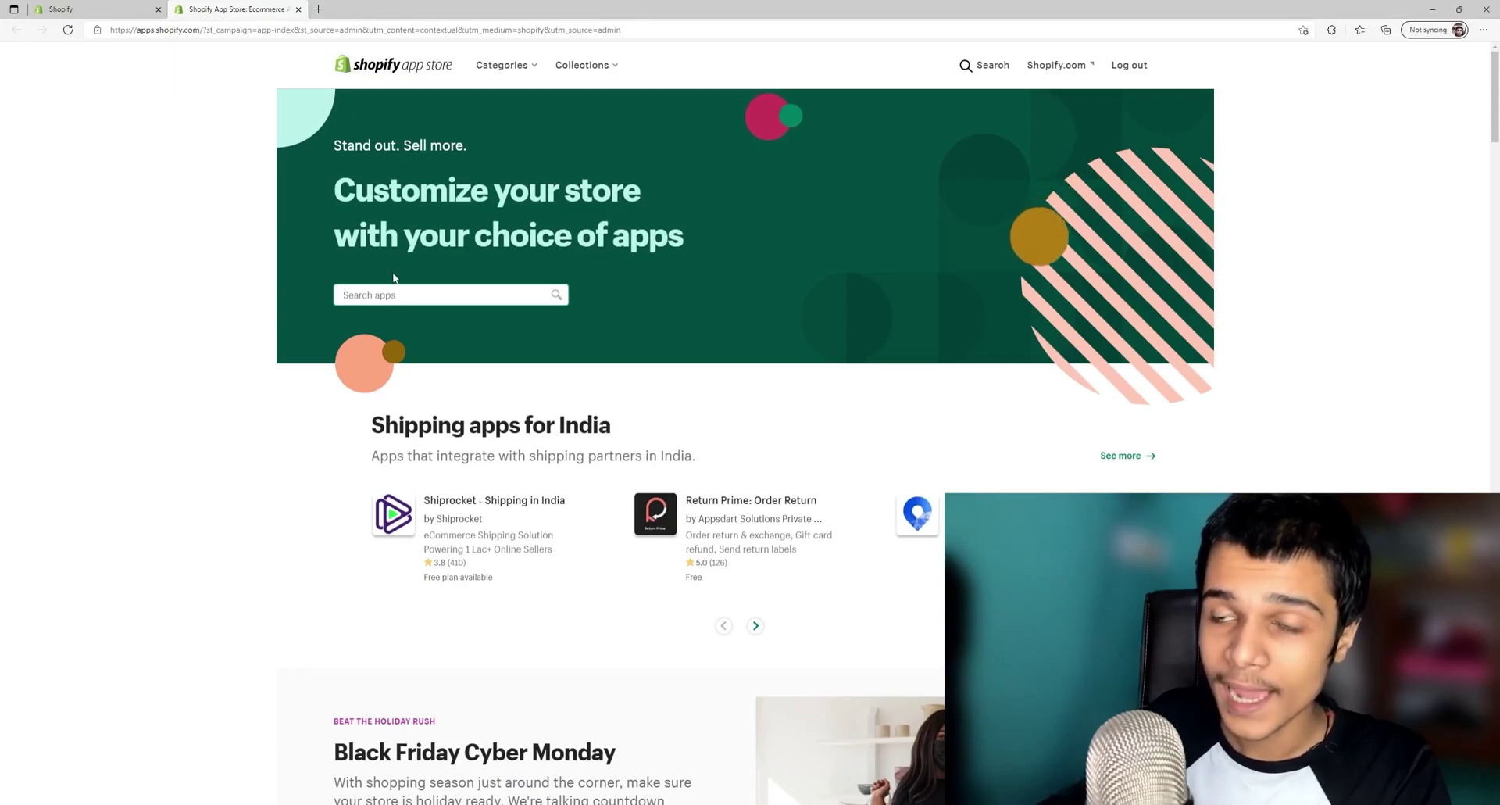
text(oberlo)
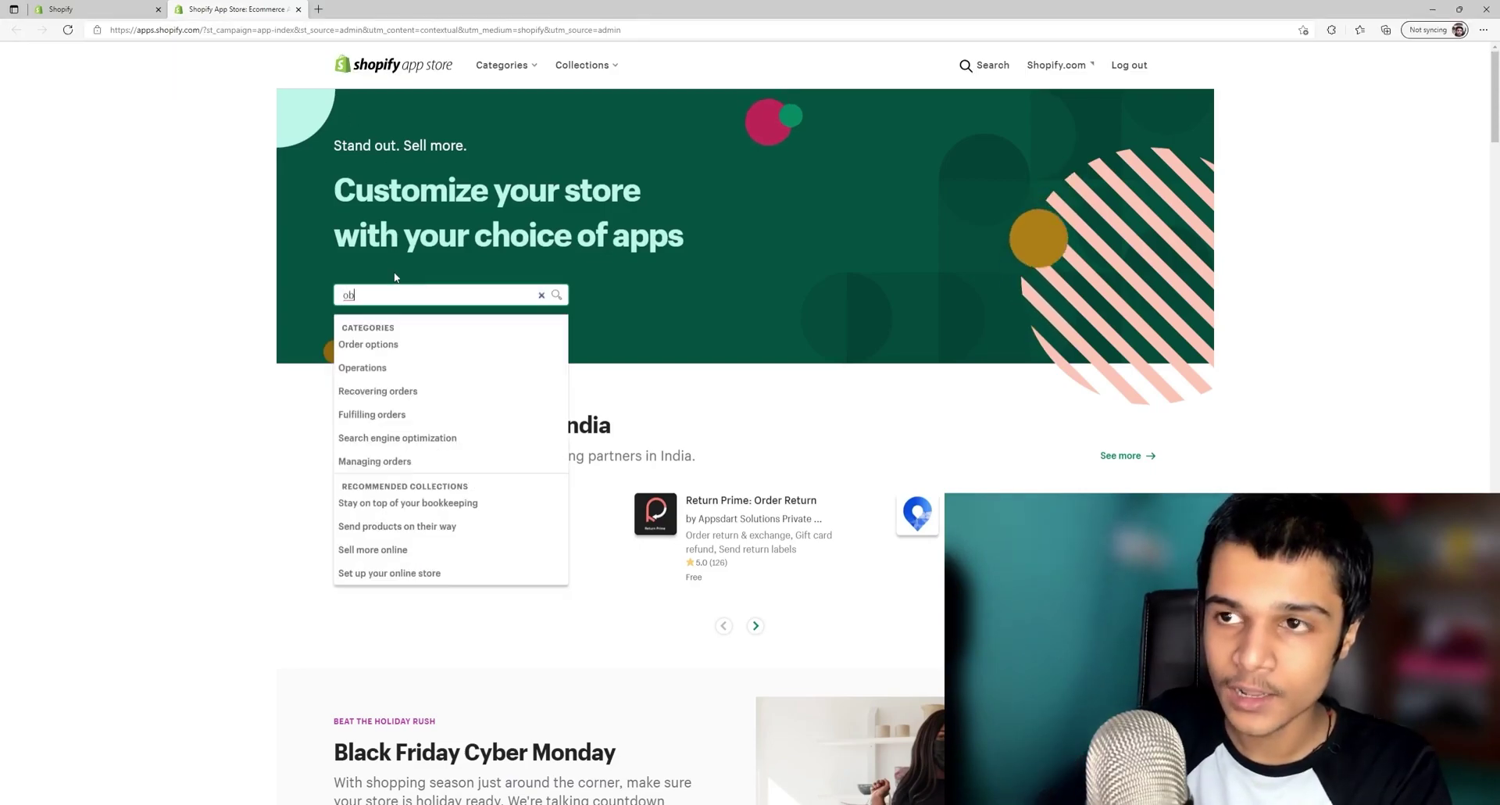
key(Return)
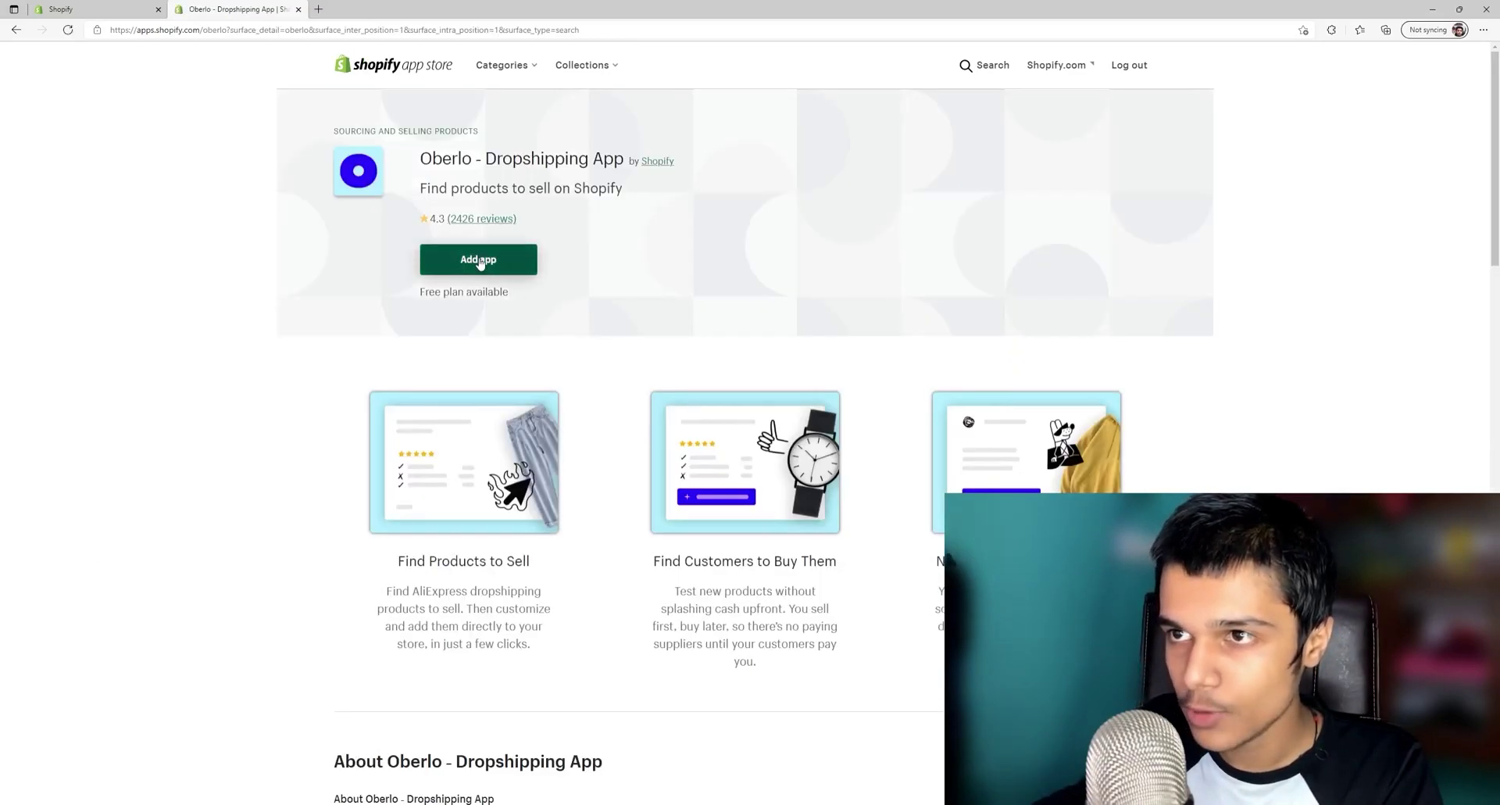
Step: Add the Oberlo app to the store and register through JOIN OBERLO FREE
click(479, 263)
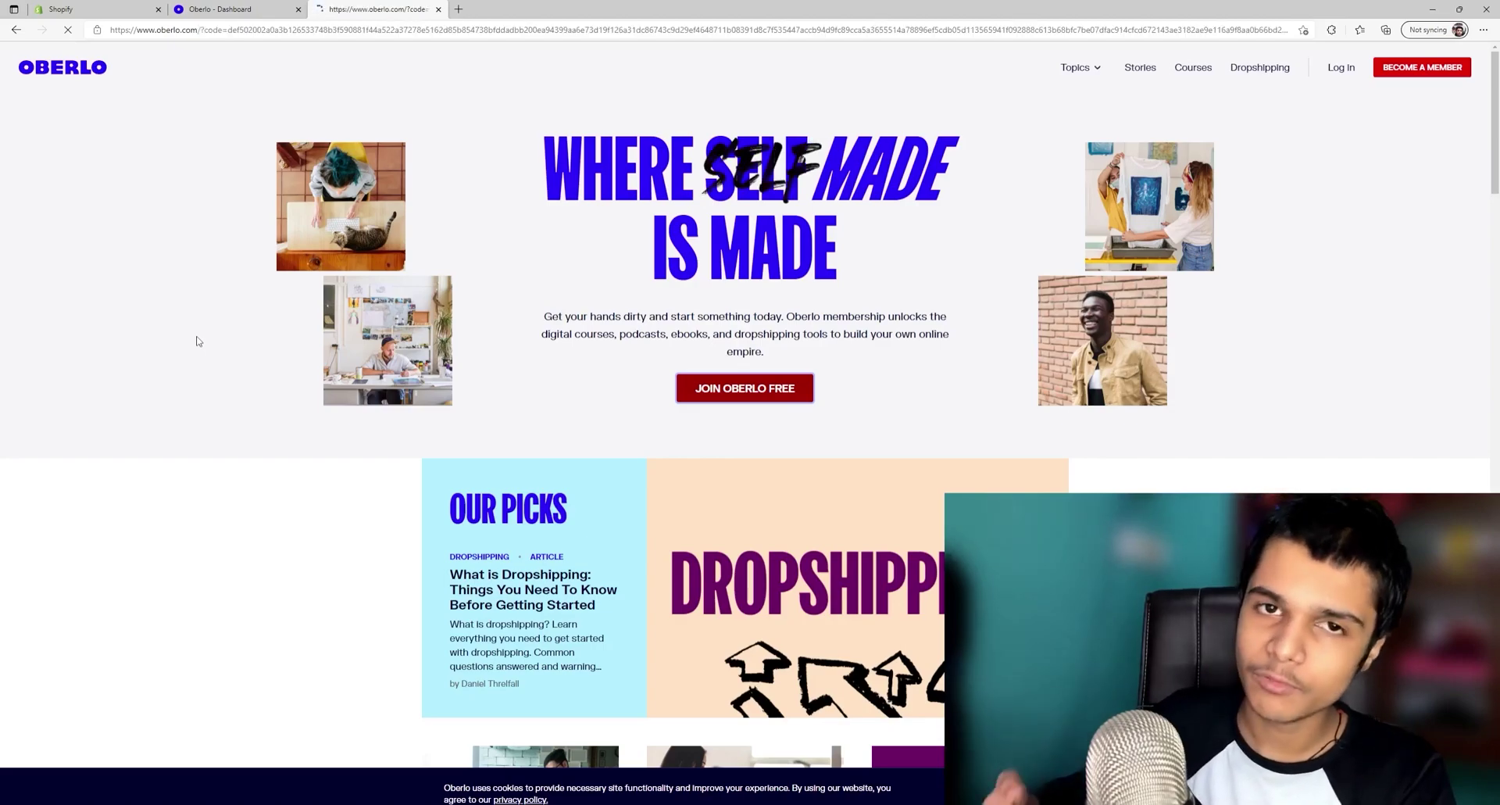
click(747, 386)
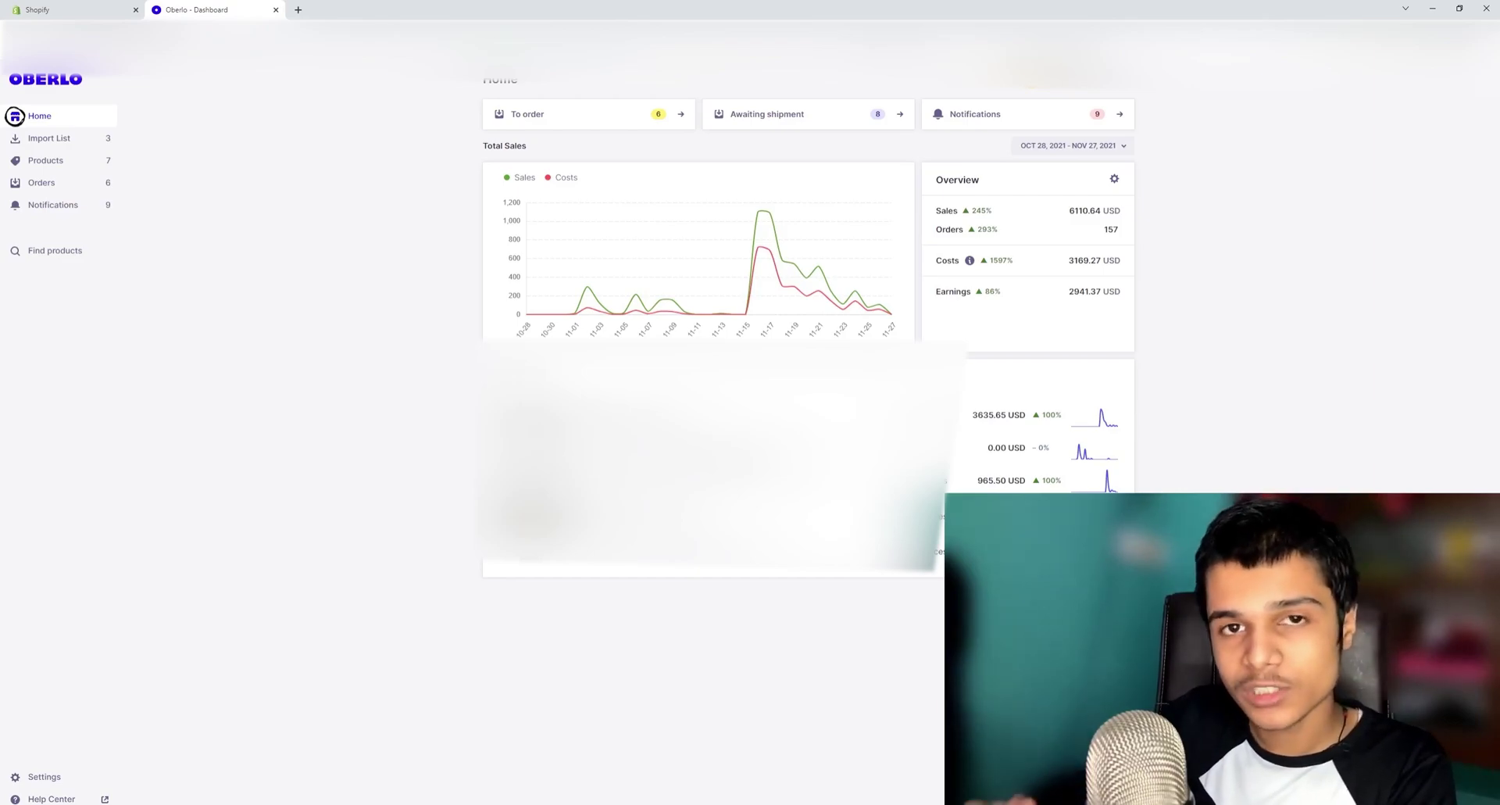
Step: Find the Oberlo - Aliexpress.com Product Importer in the Chrome Web Store and add it to Chrome
key(ctrl+t)
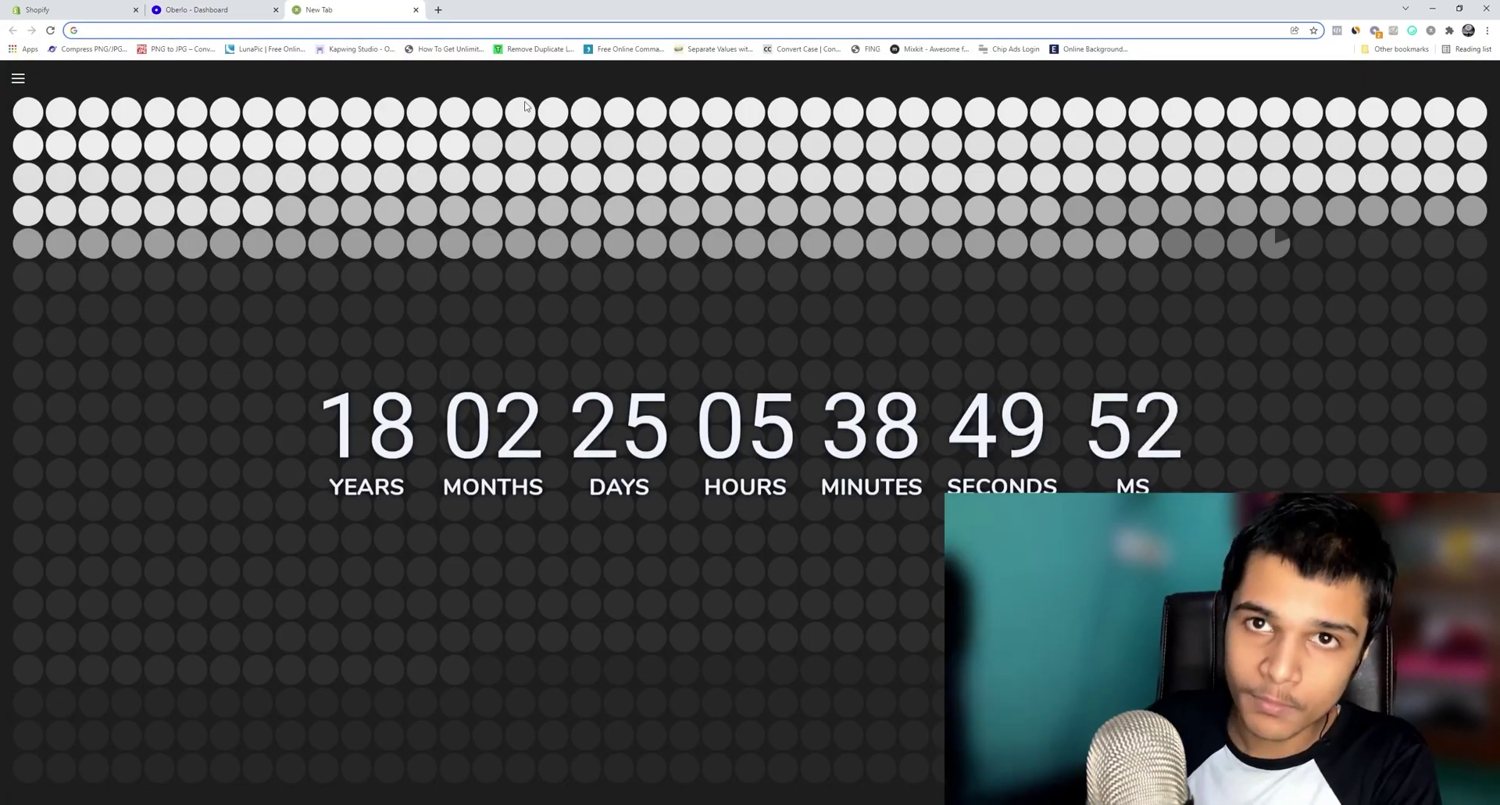
click(63, 745)
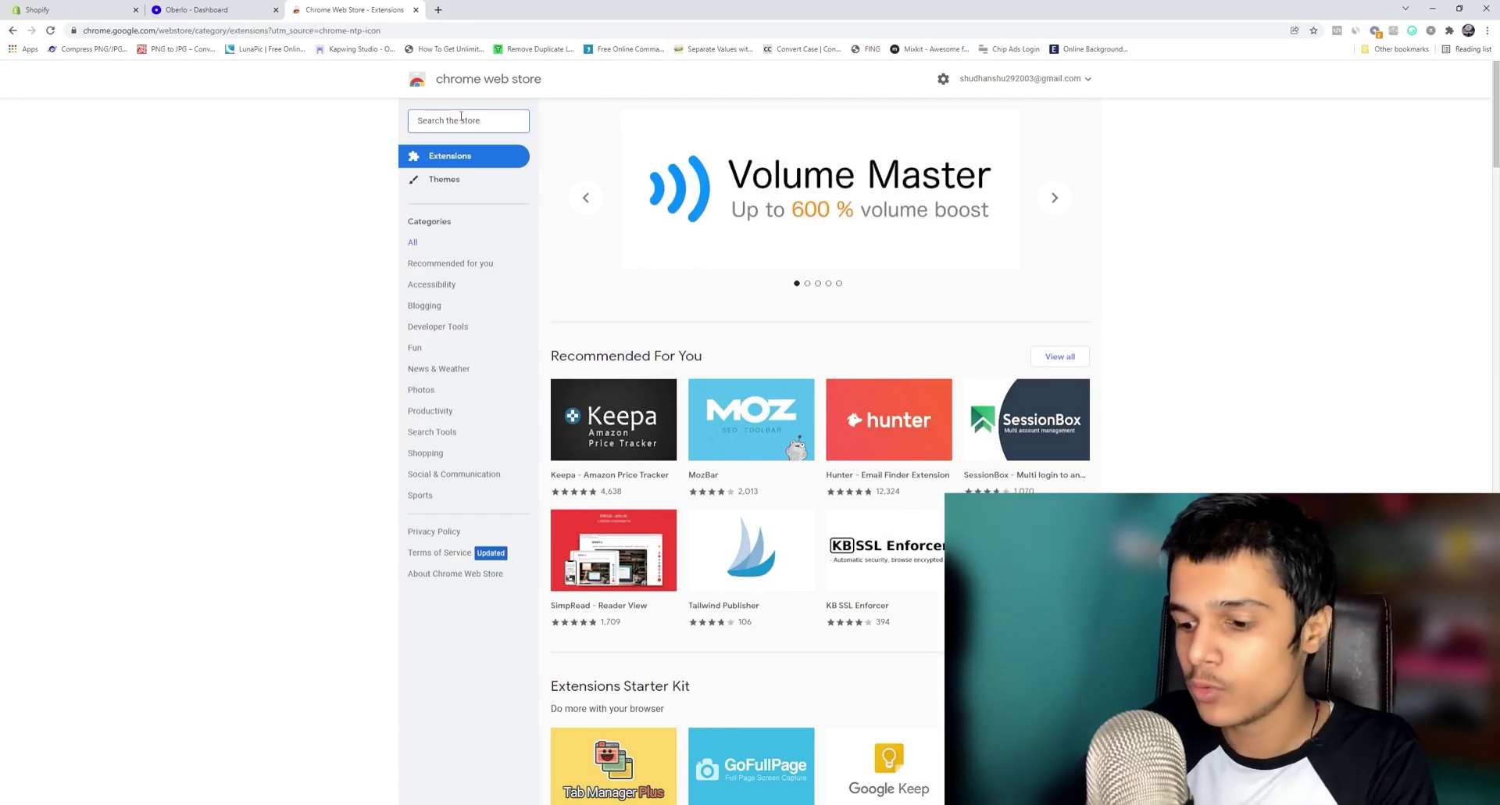
key(Return)
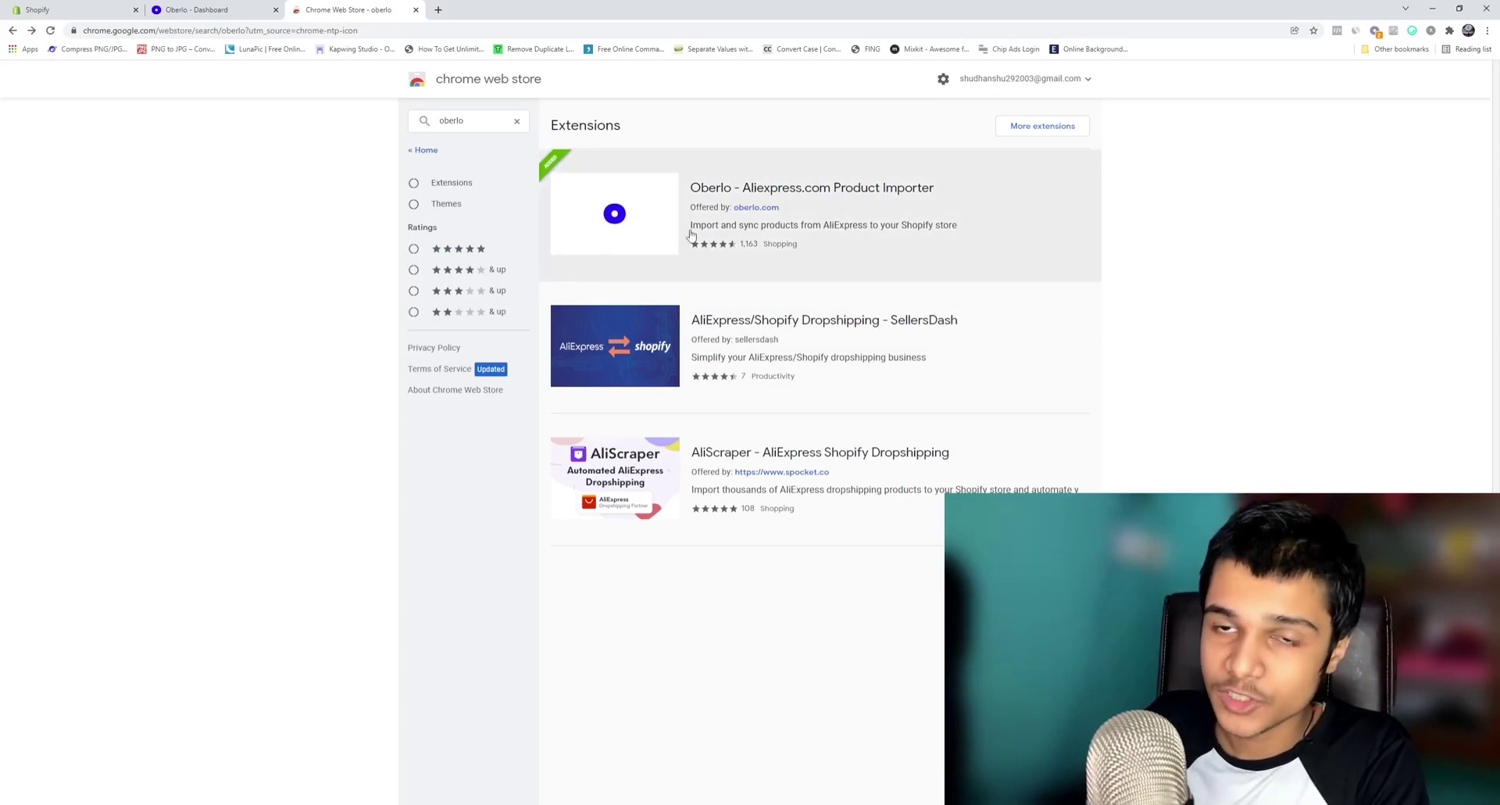
click(942, 194)
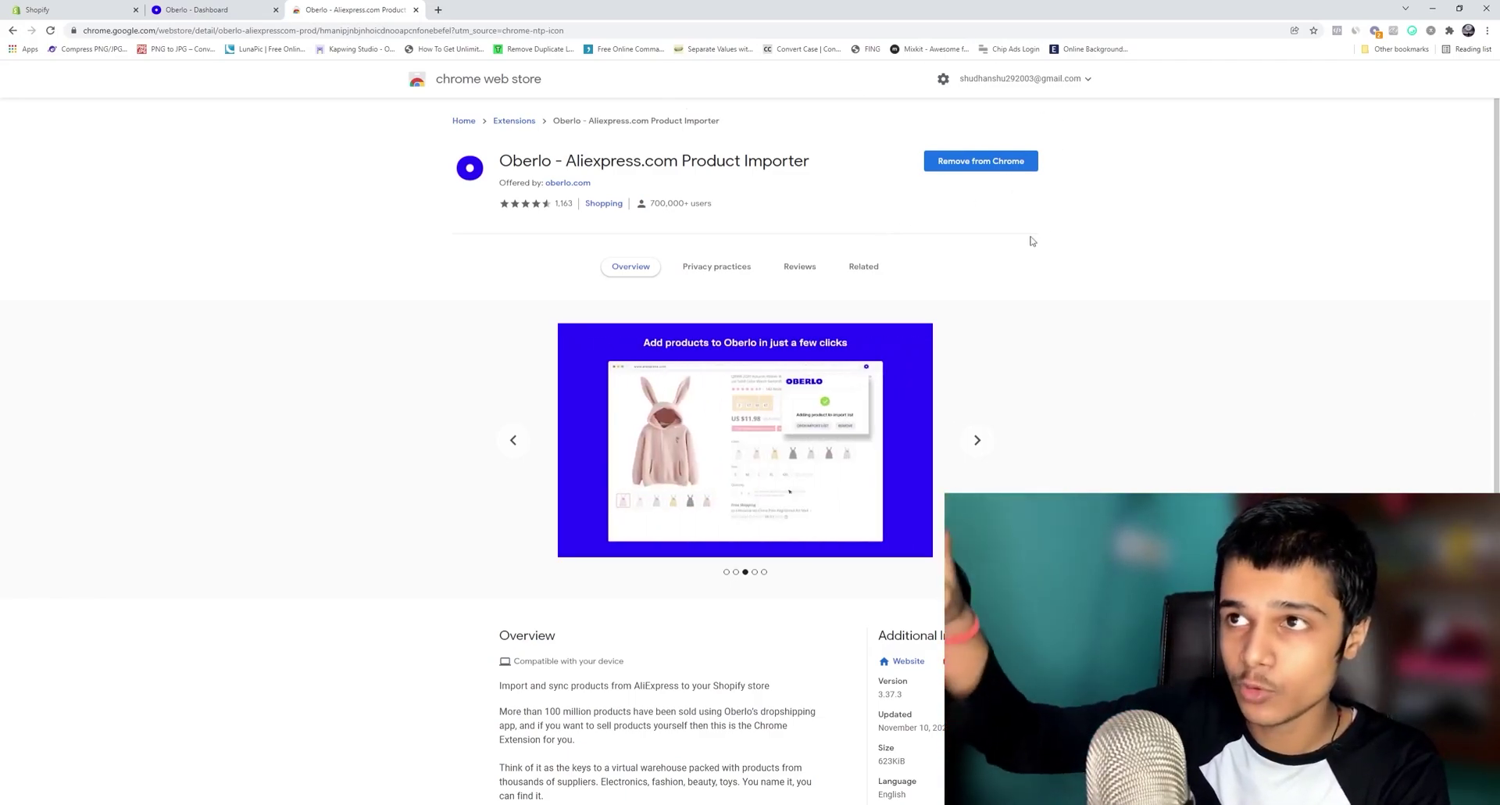
Step: On AliExpress, dismiss the coupon popup and import the men's army tactical belt into Oberlo
click(435, 7)
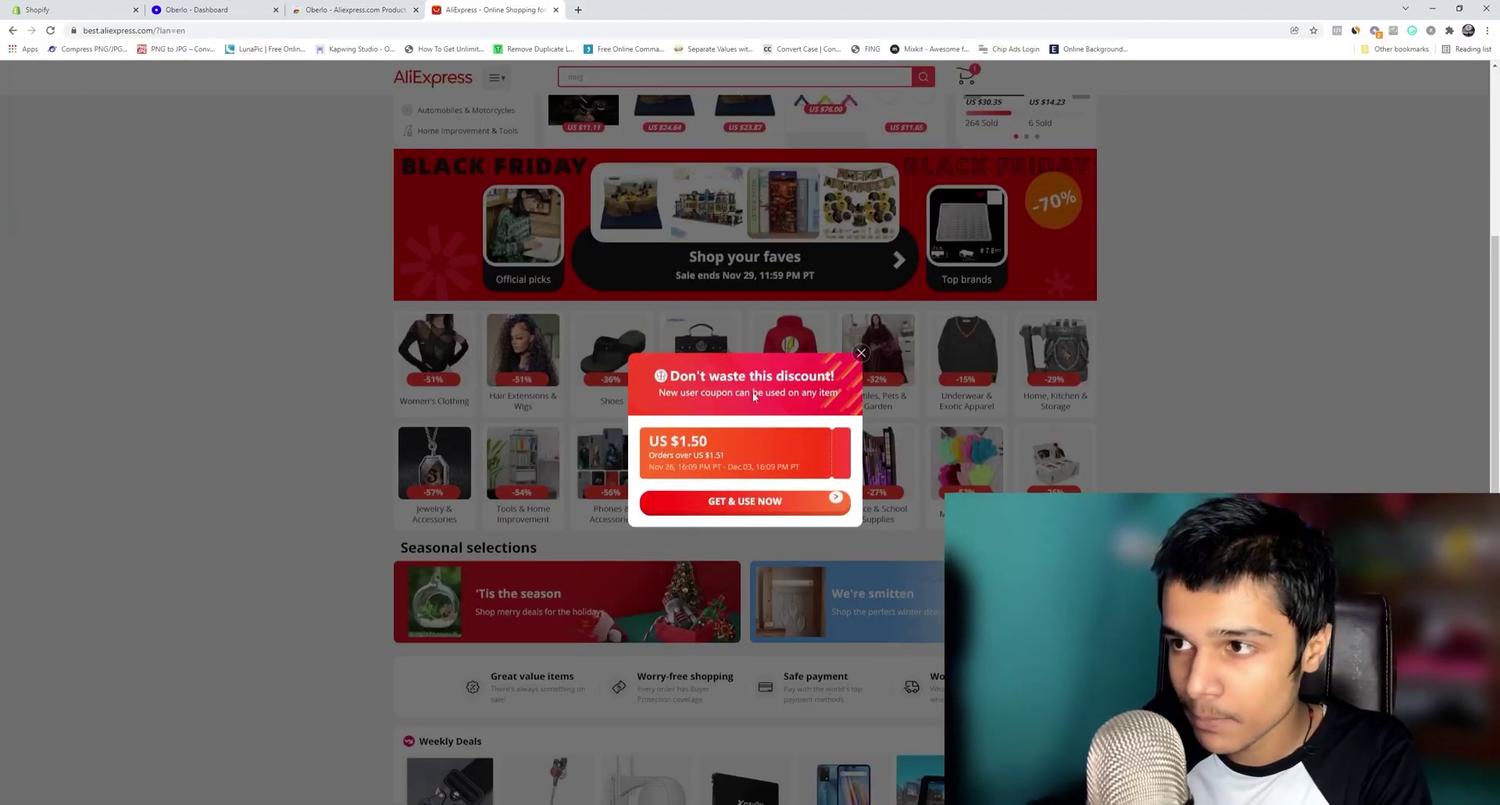
click(470, 572)
scroll(470, 572, down, 3)
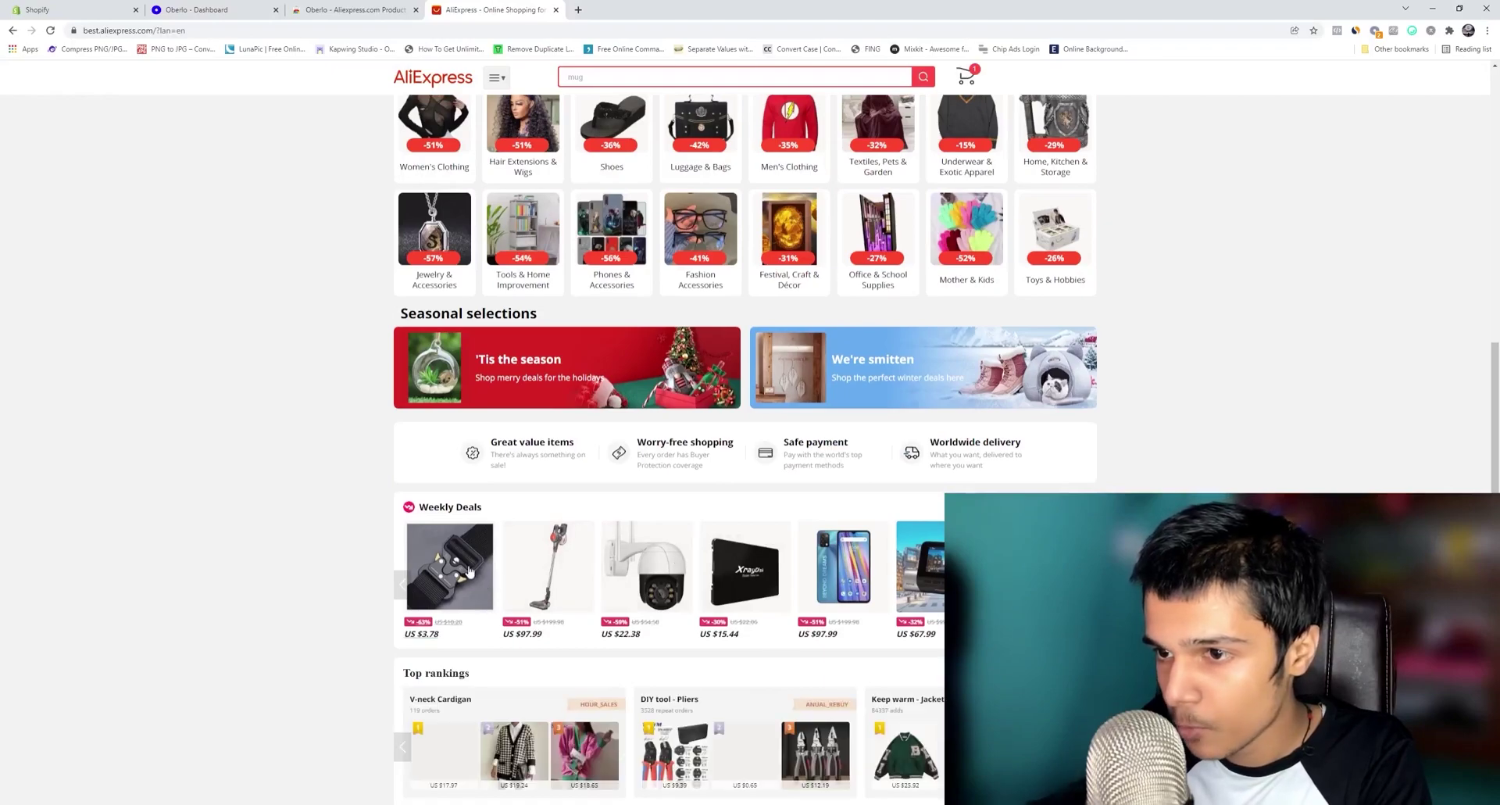
click(469, 574)
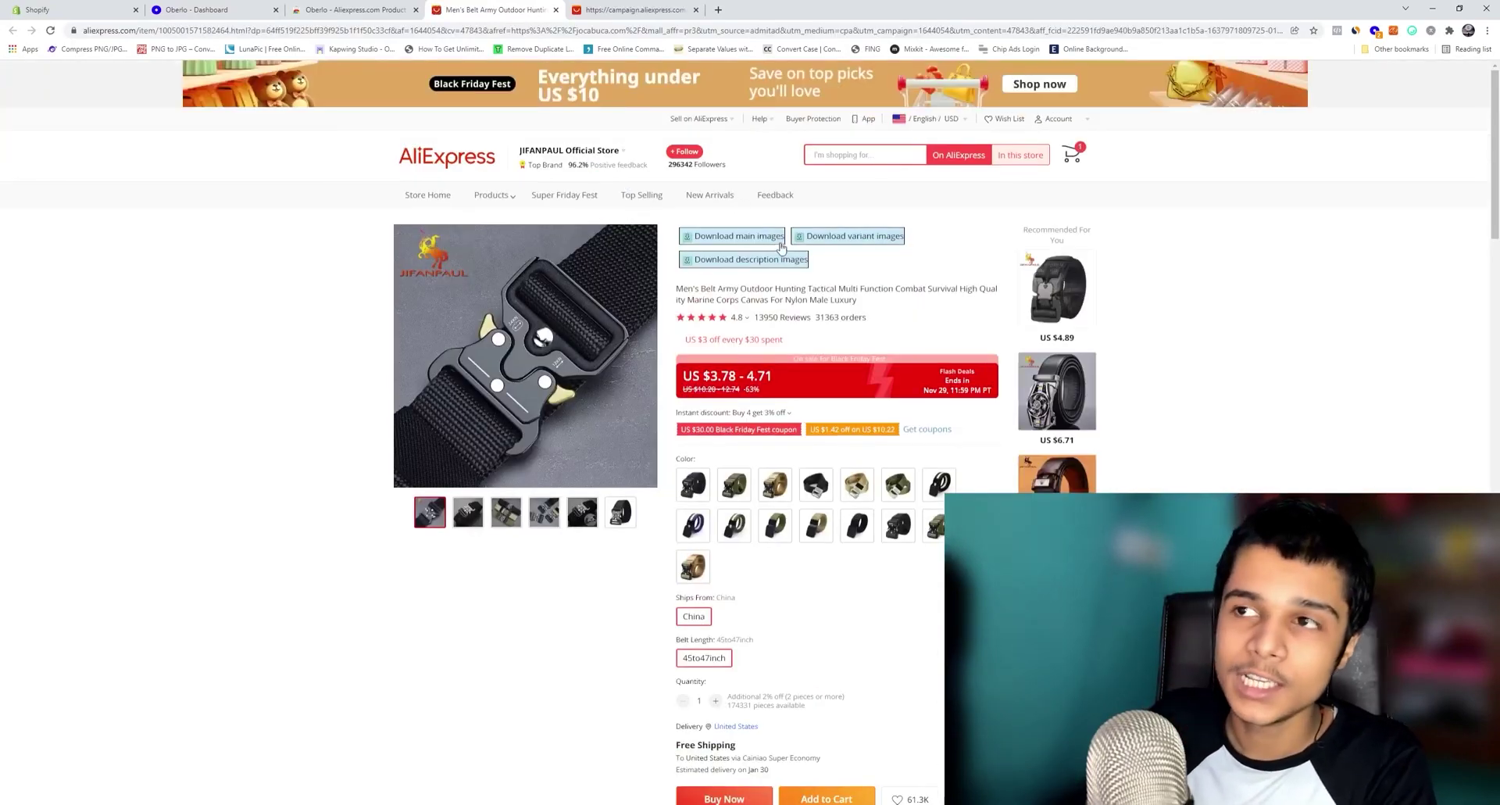
scroll(750, 351, down, 3)
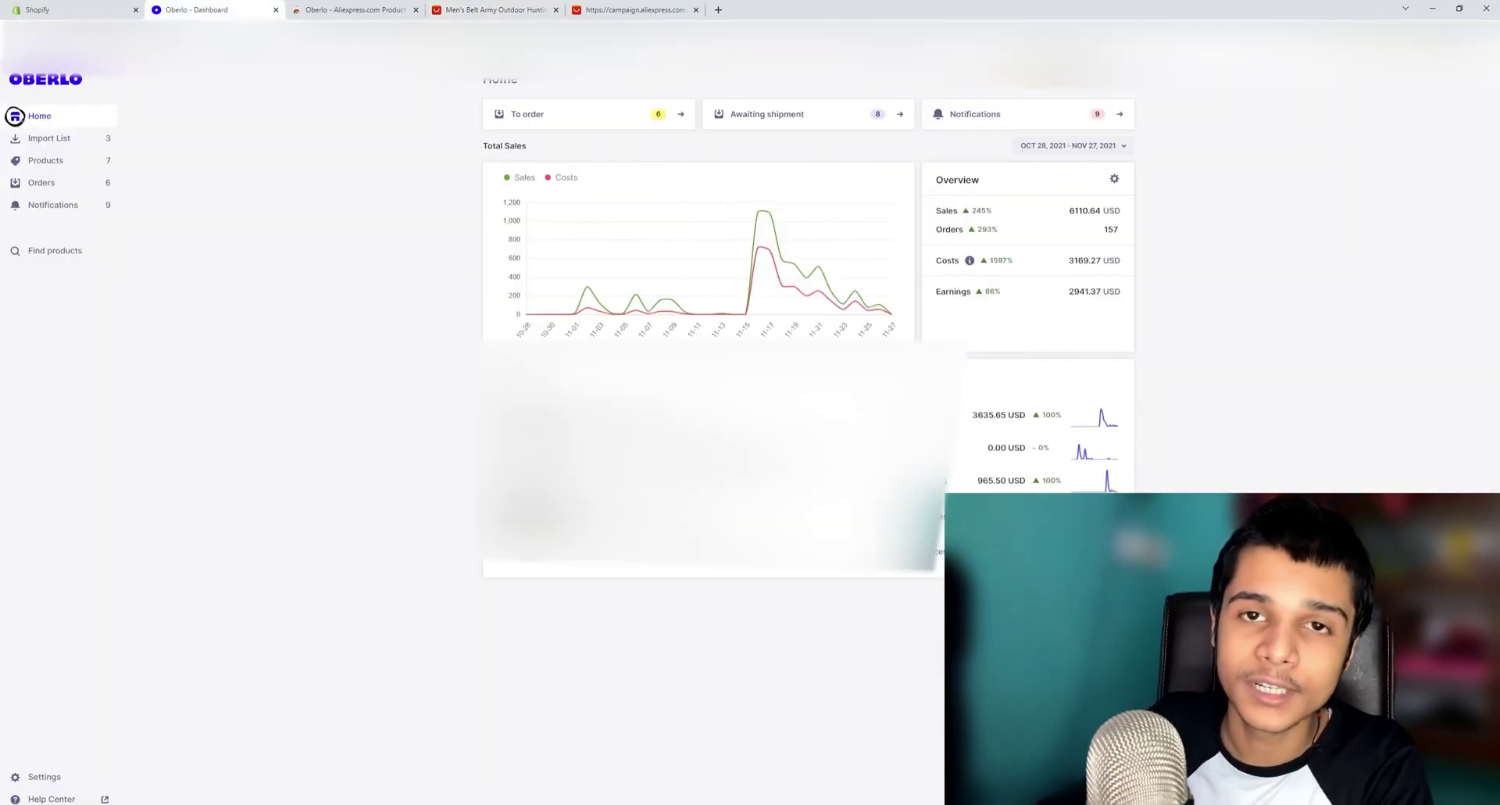
Step: Check Oberlo's import list and orders, then close the Oberlo tab to return to Shopify Apps
click(61, 140)
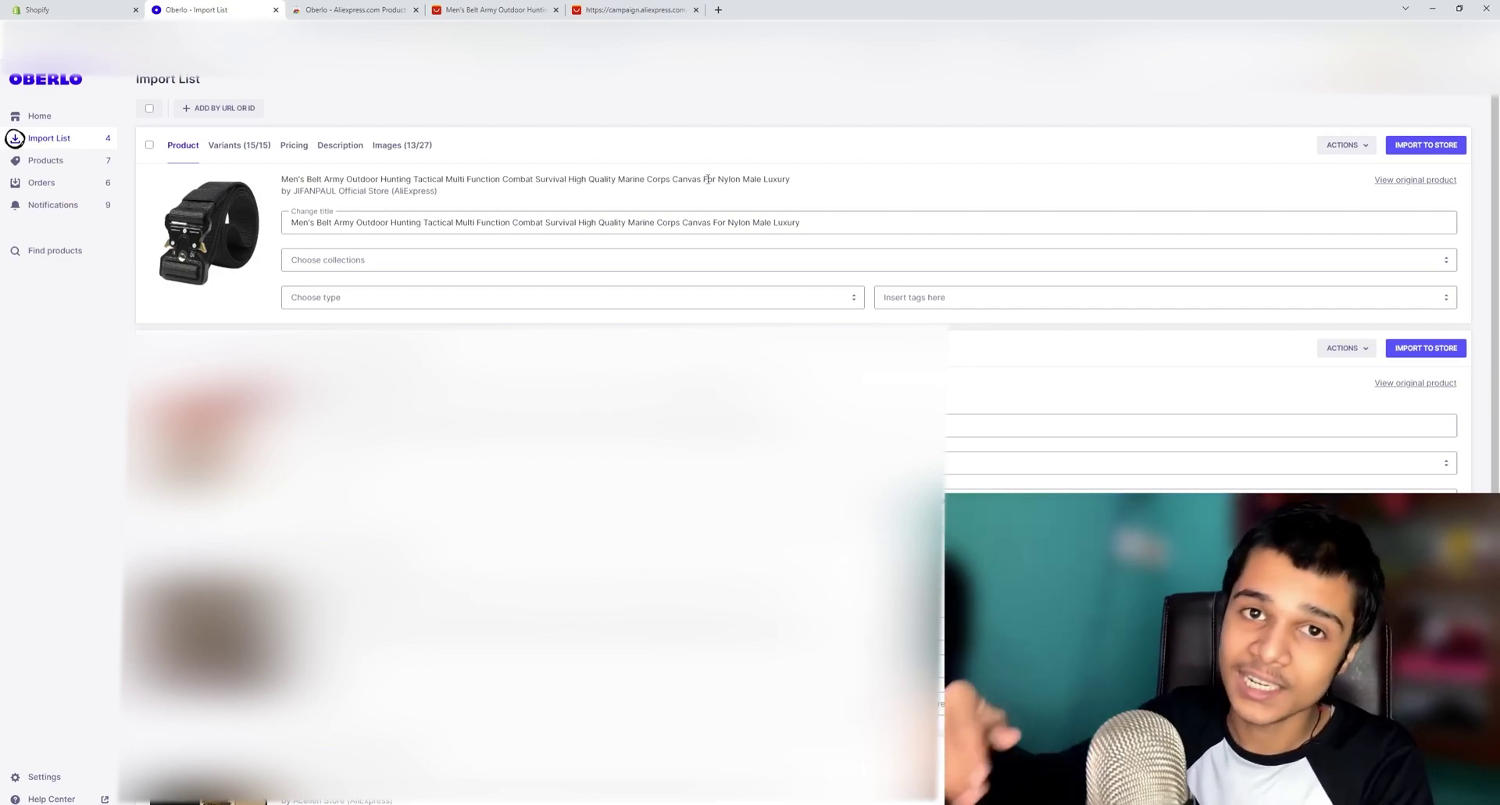
click(47, 182)
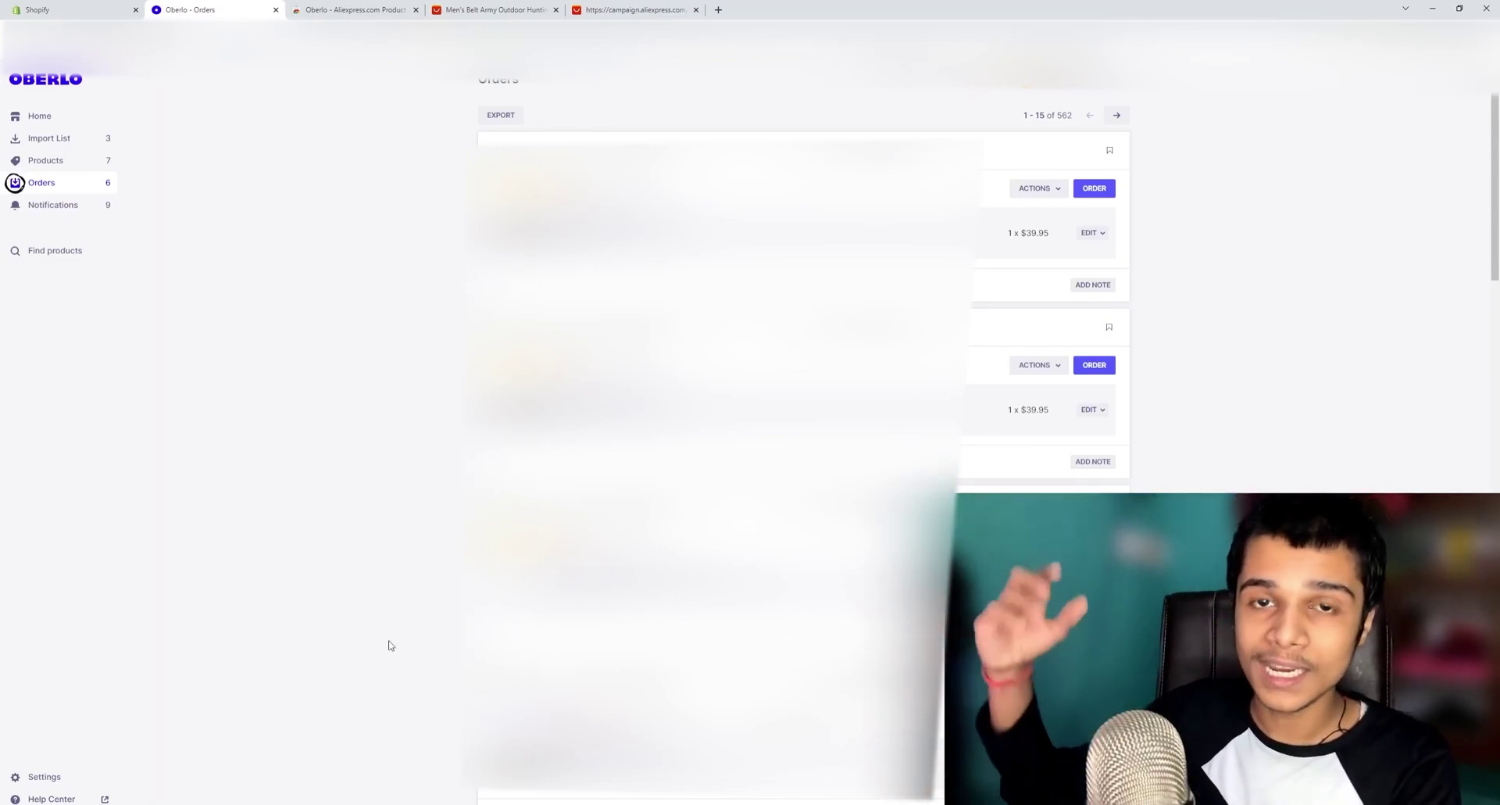
key(ctrl+w)
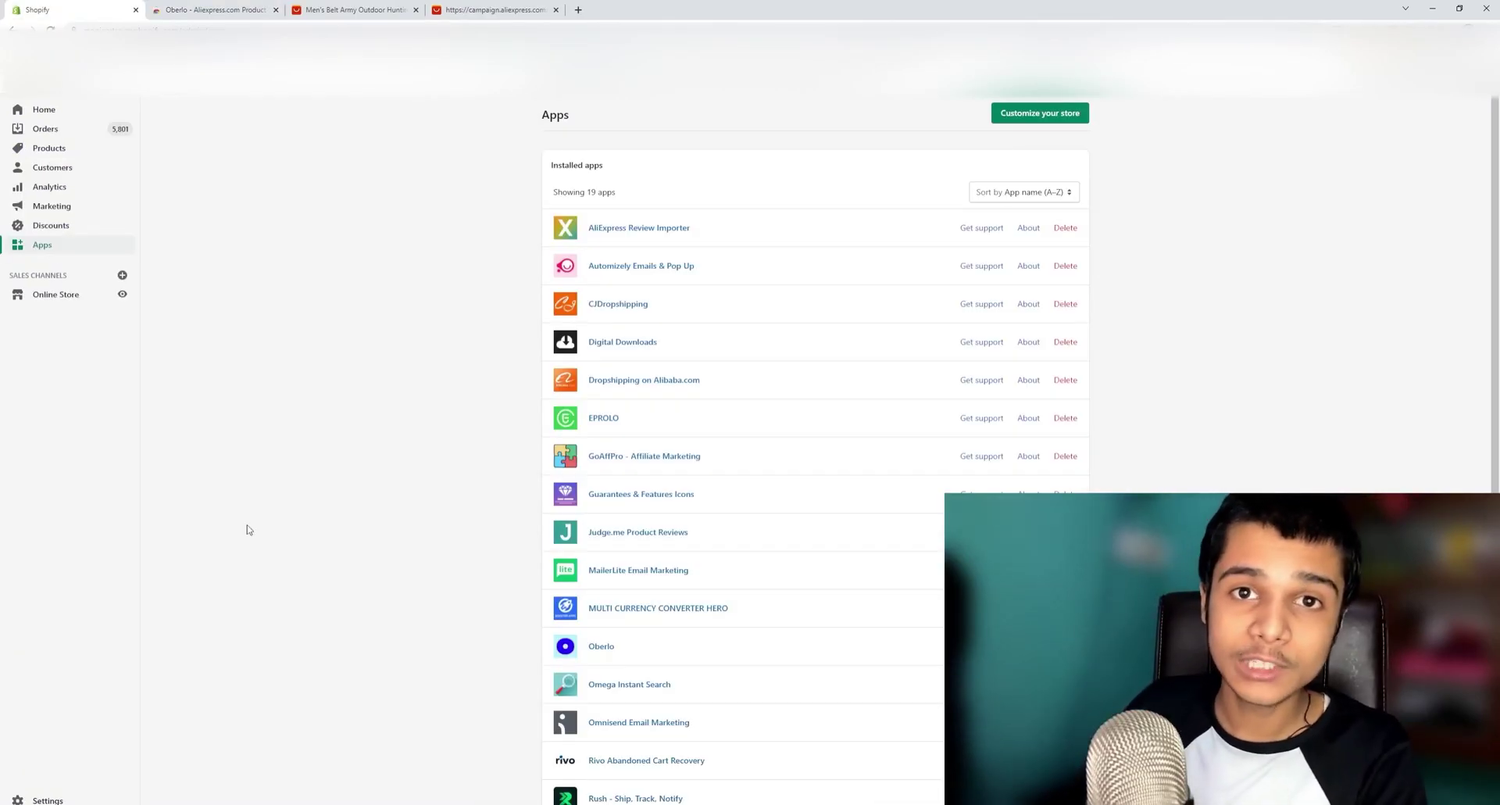
Step: Reopen Oberlo from Shopify Apps and order the second $39.95 order from AliExpress with $6.11 shipping
scroll(187, 384, down, 3)
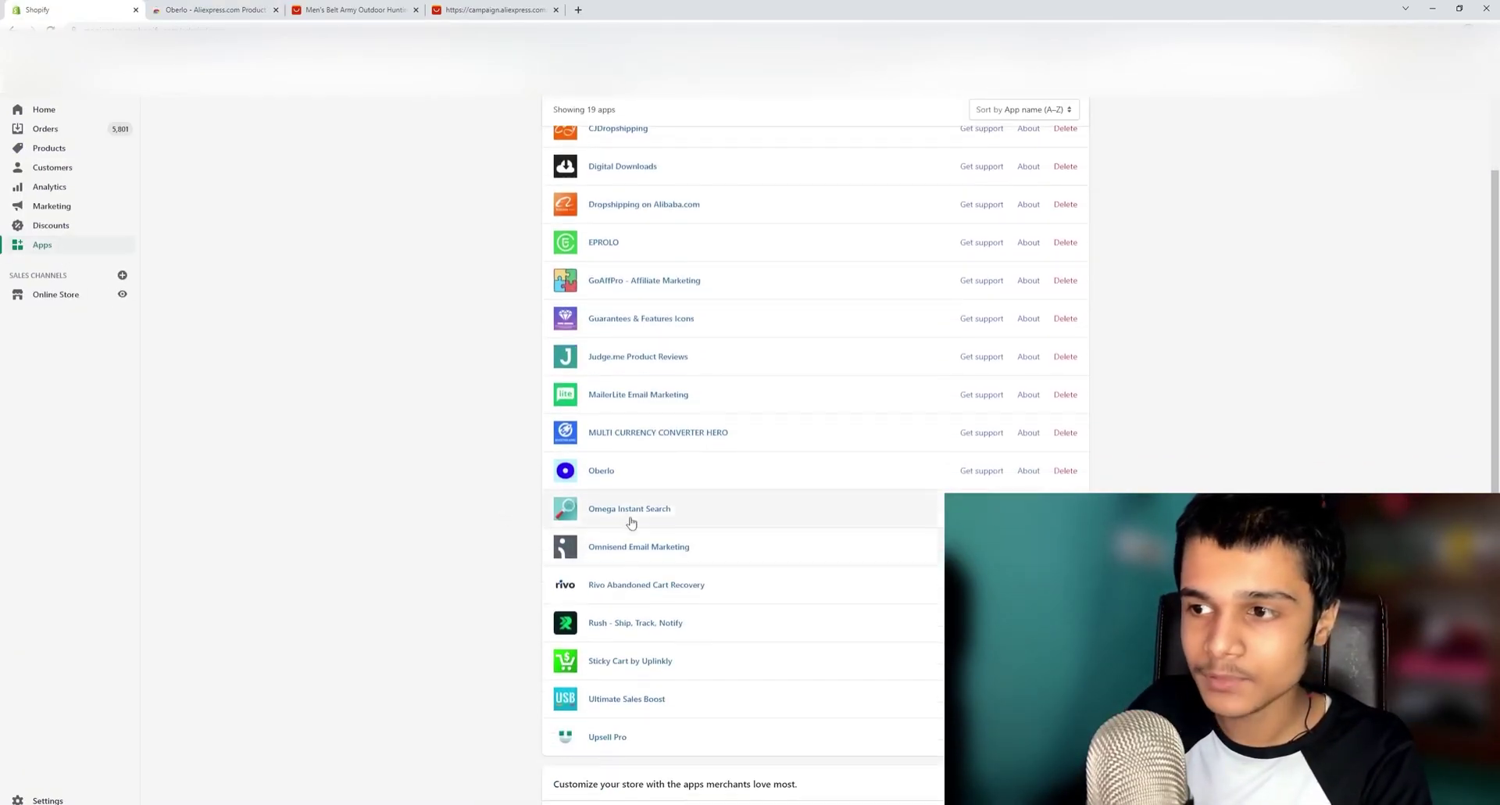
click(602, 473)
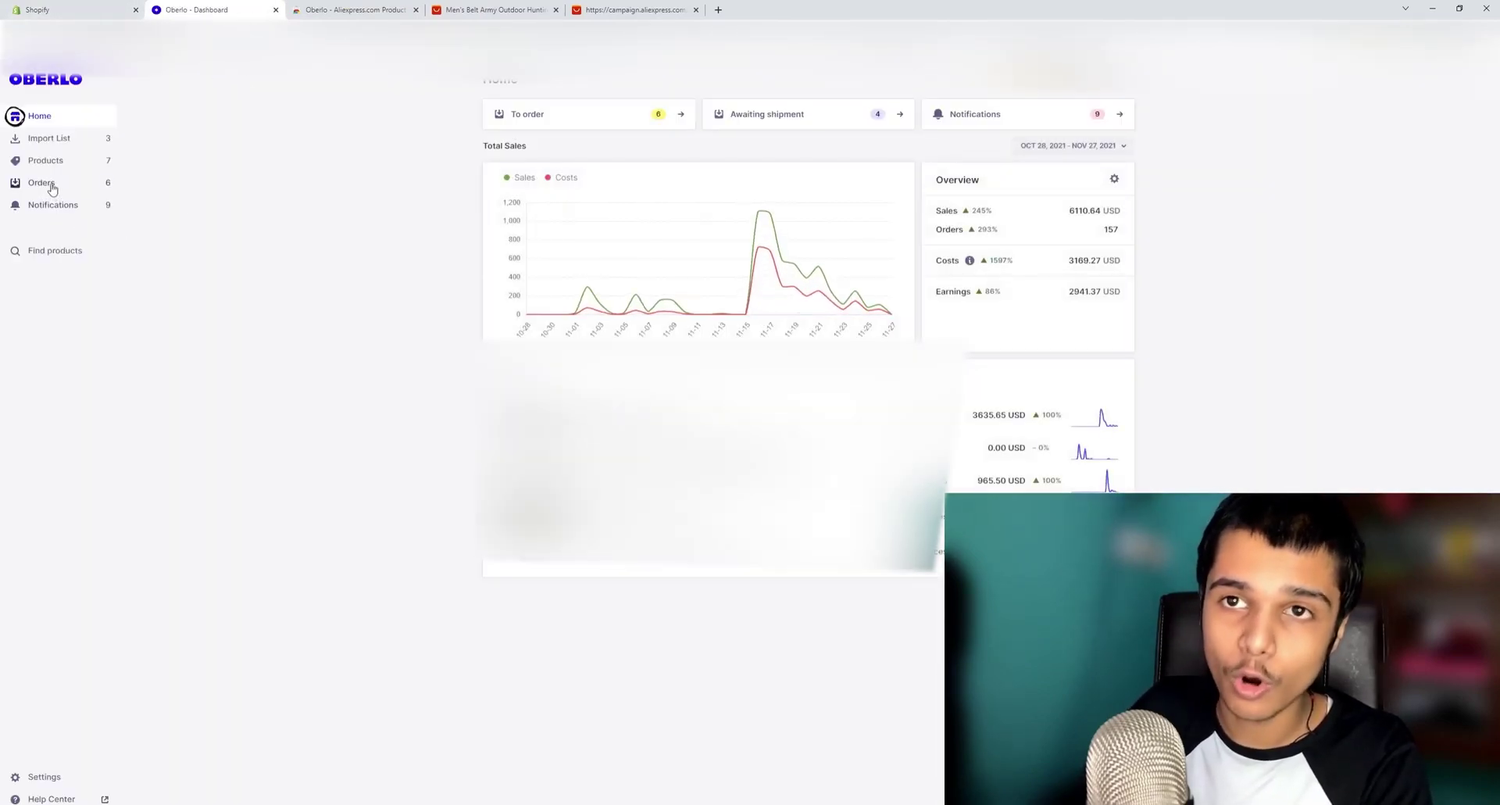
click(53, 189)
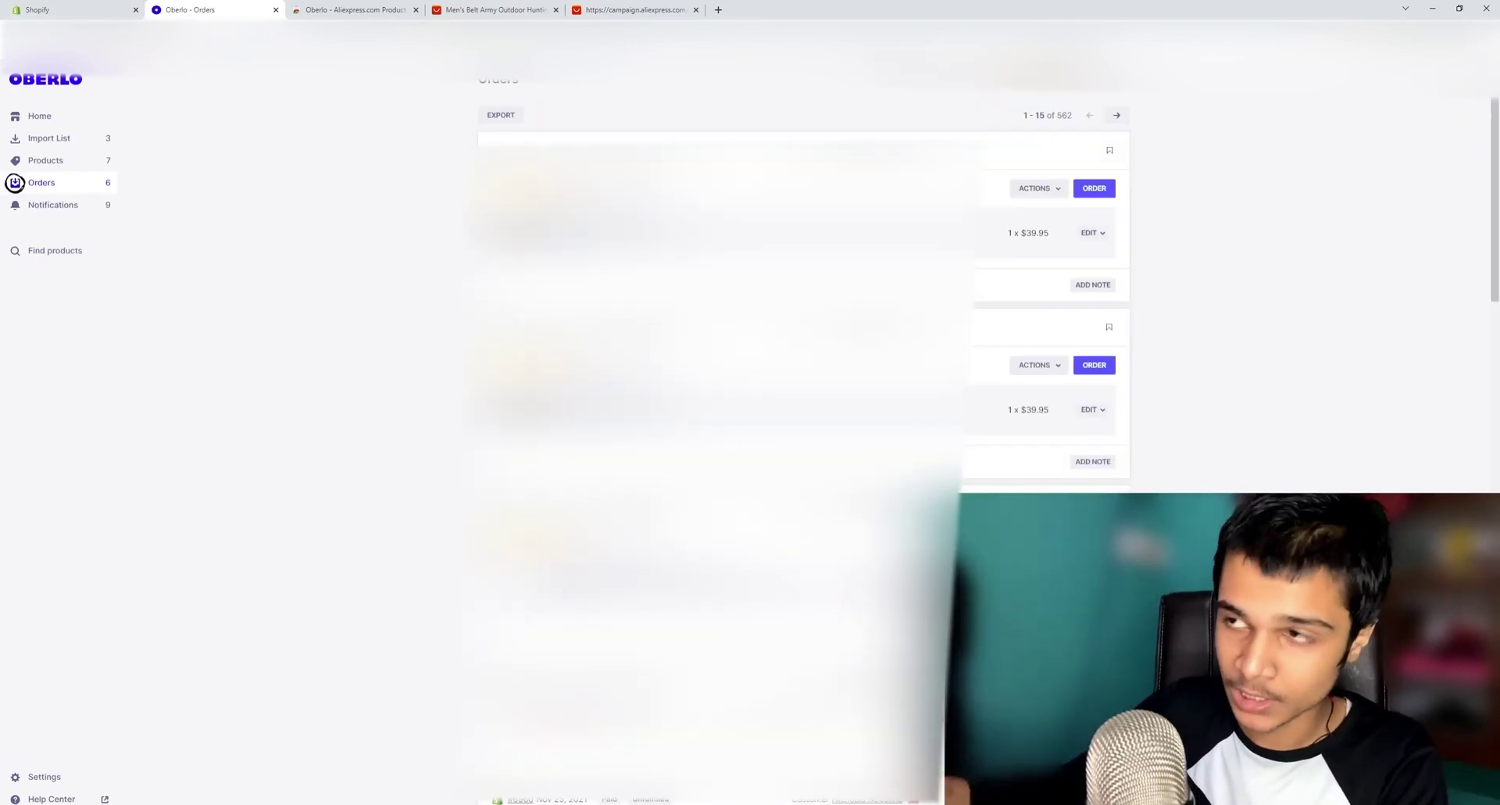
click(1092, 364)
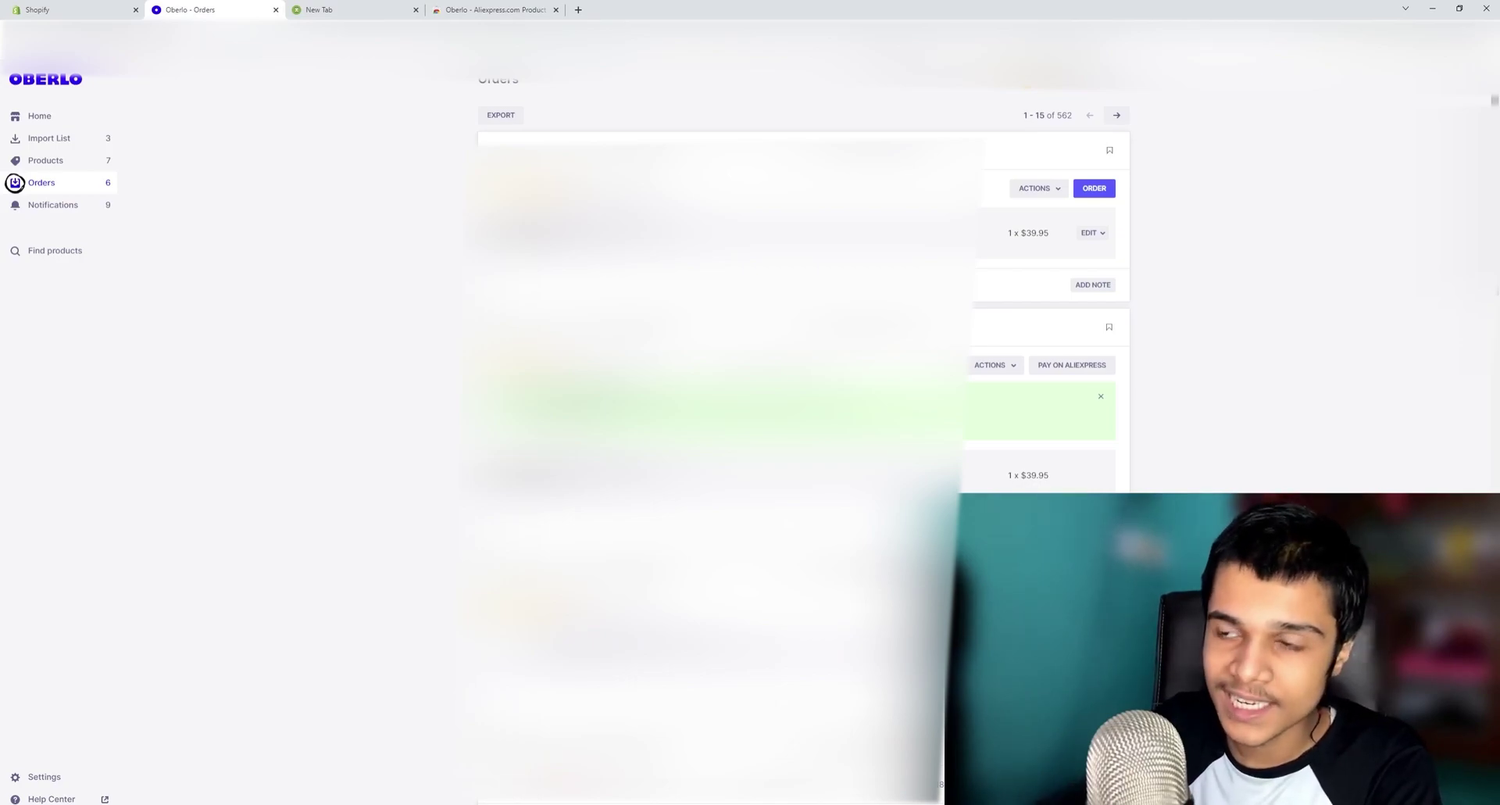
Step: Load the aliexpress.com home page in a new tab
click(367, 9)
text(a)
key(Return)
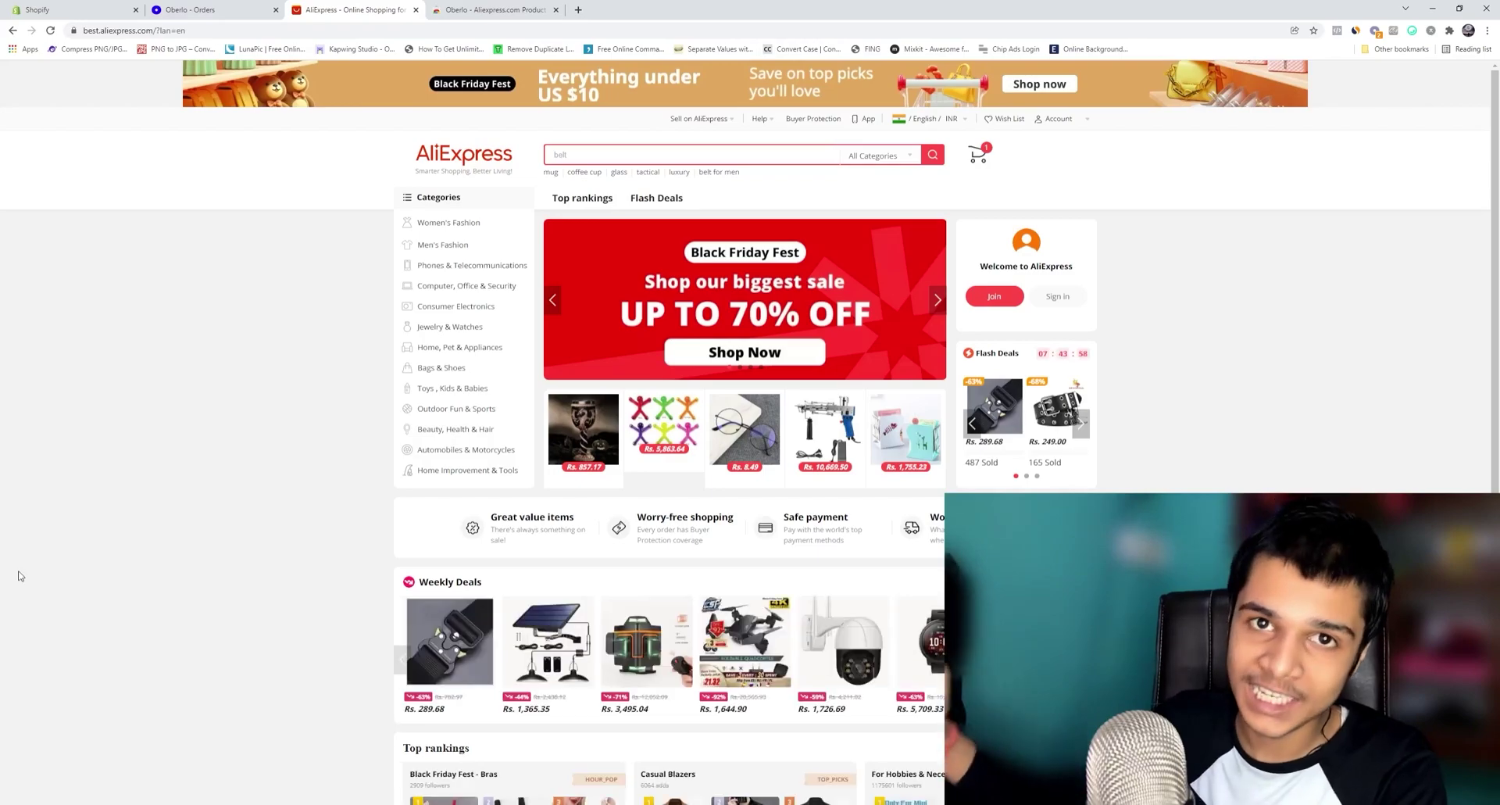
Step: Go to Account > My Orders and start paying for the US $35.68 awaiting-payment order
mouse_move(1058, 119)
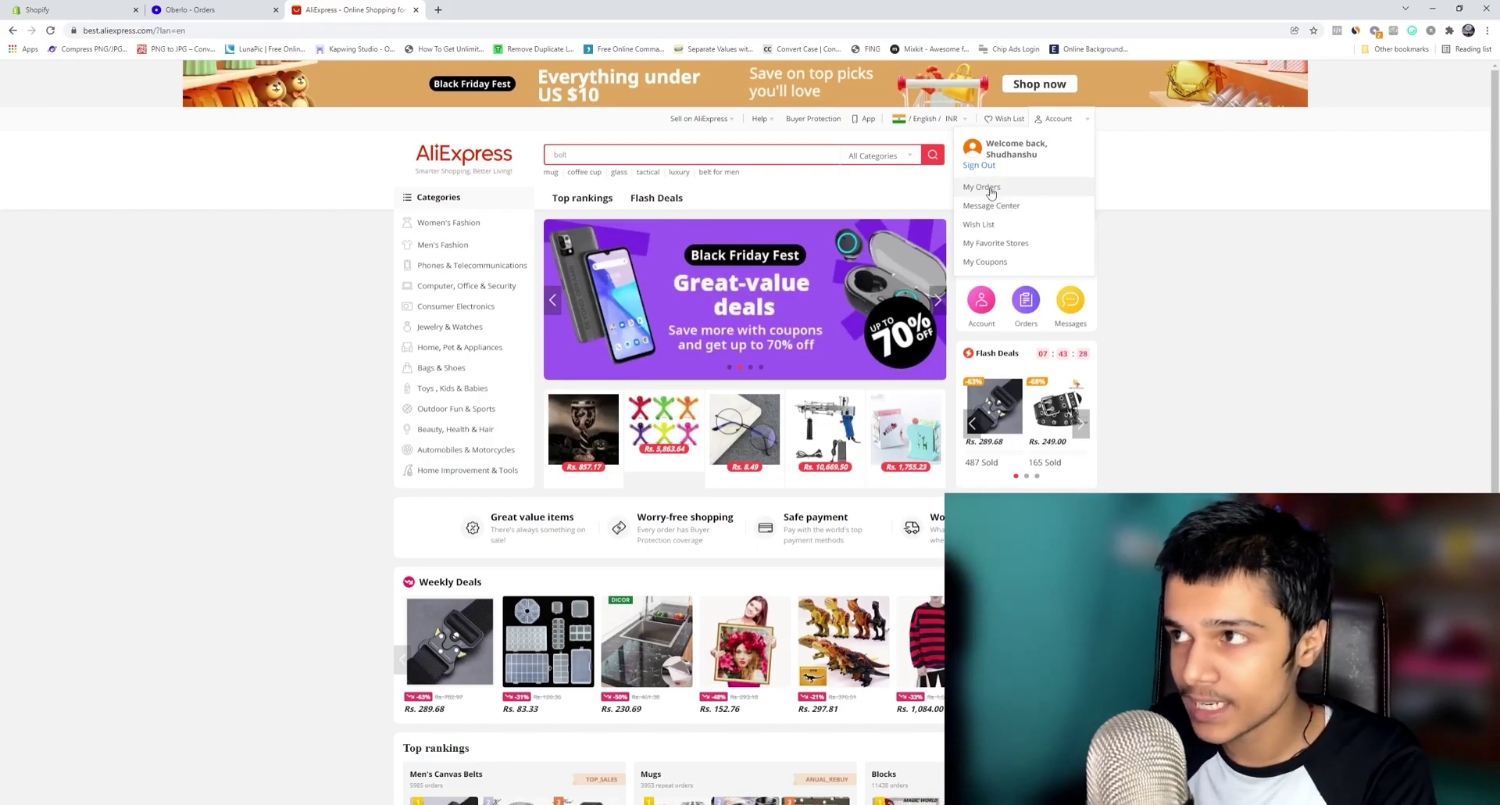
click(989, 191)
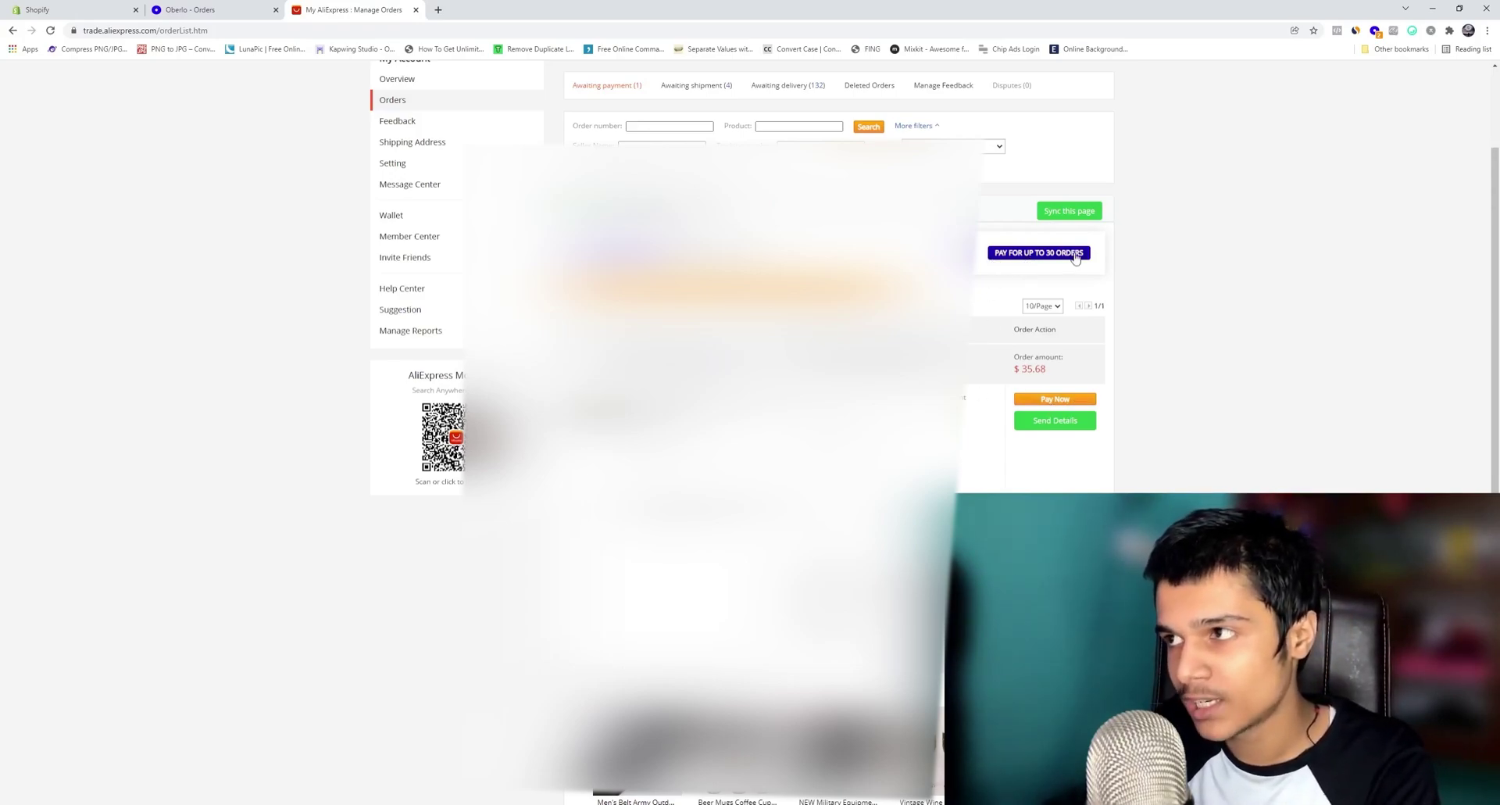
scroll(1075, 257, down, 1)
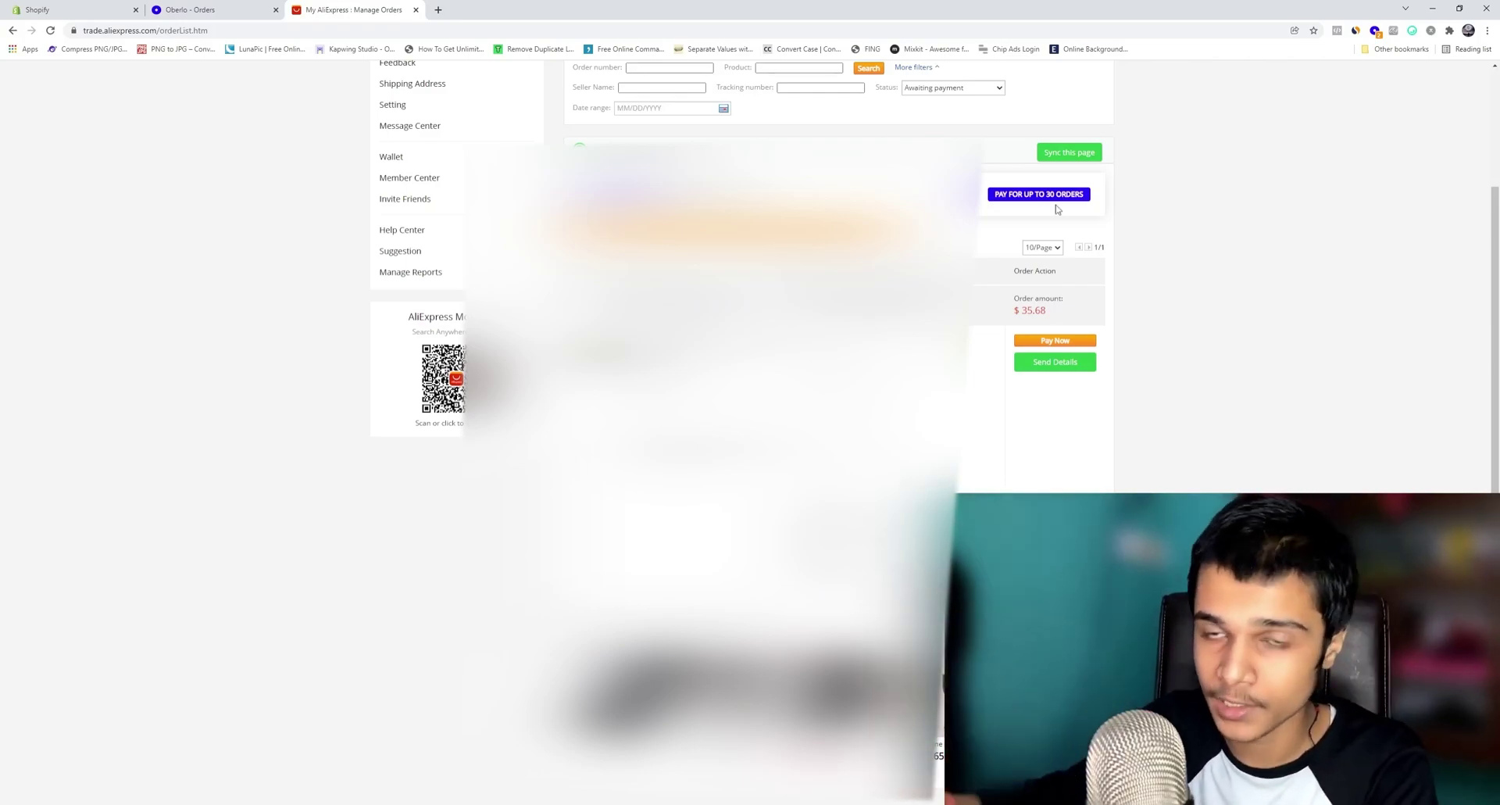
click(1030, 195)
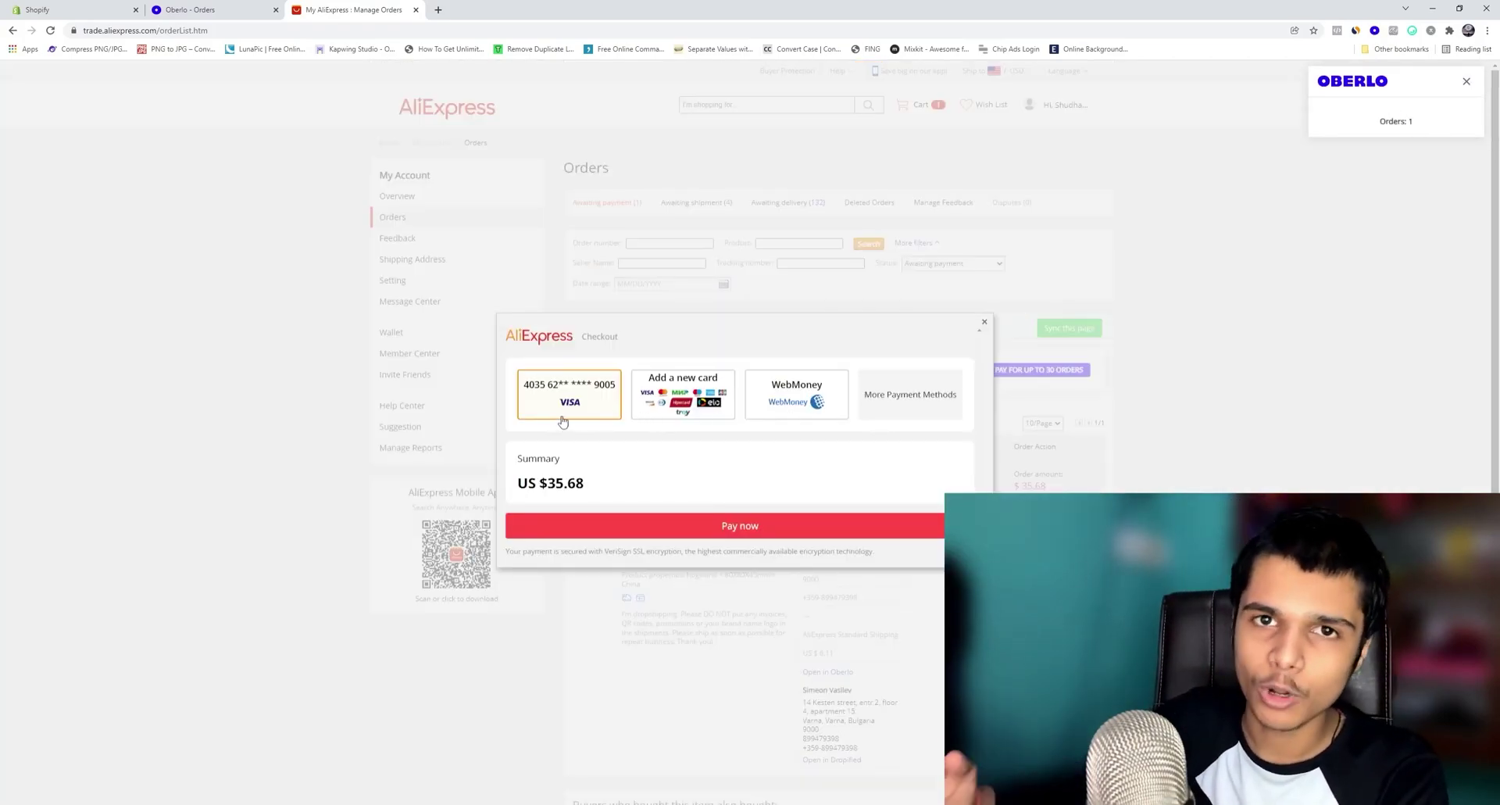
Step: Pay the US $35.68 order with the saved Visa card
click(821, 532)
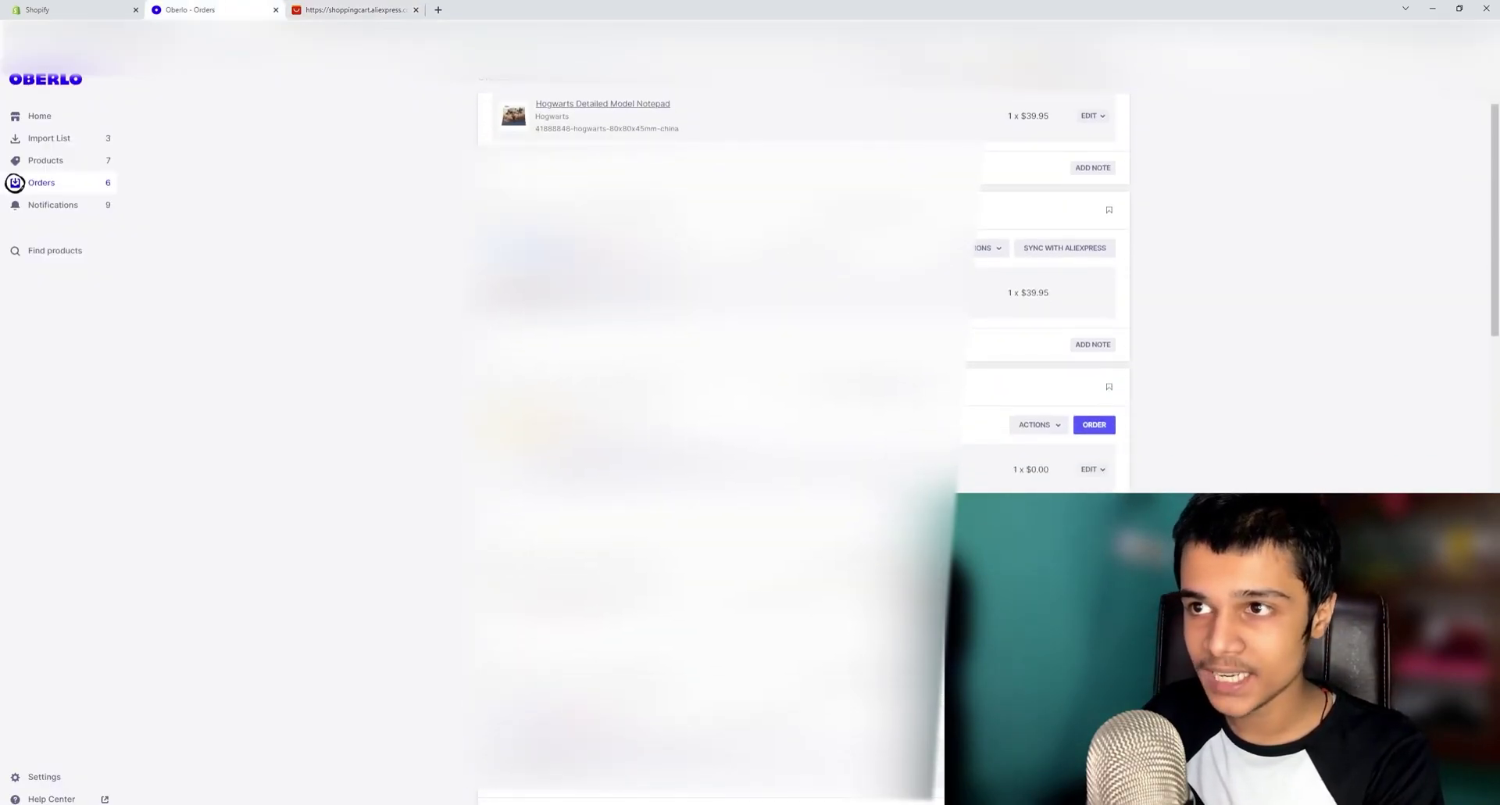
Step: Sync the paid $39.95 order with AliExpress from Oberlo's Orders list
scroll(14, 182, down, 2)
scroll(14, 182, up, 1)
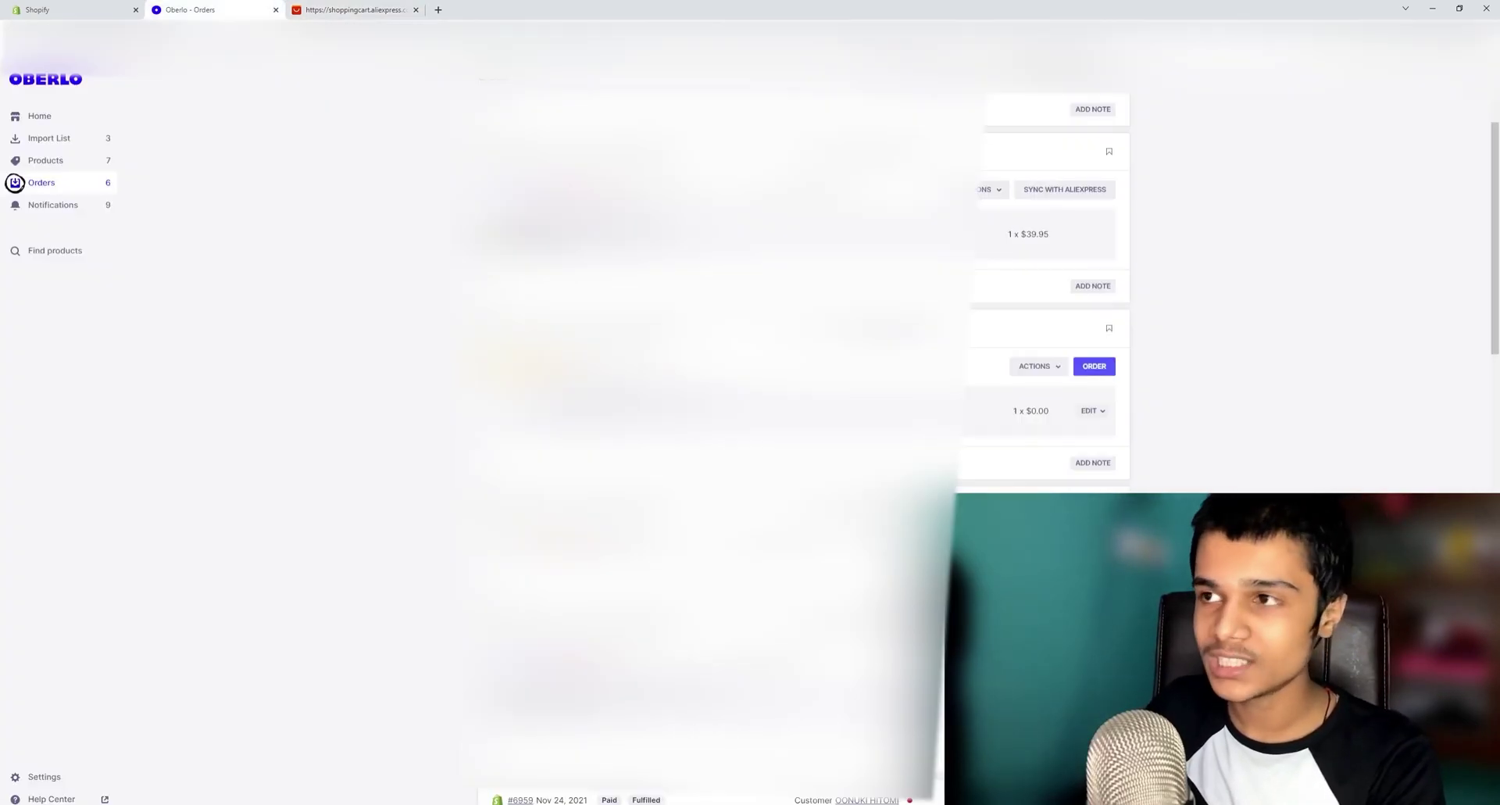
click(1074, 194)
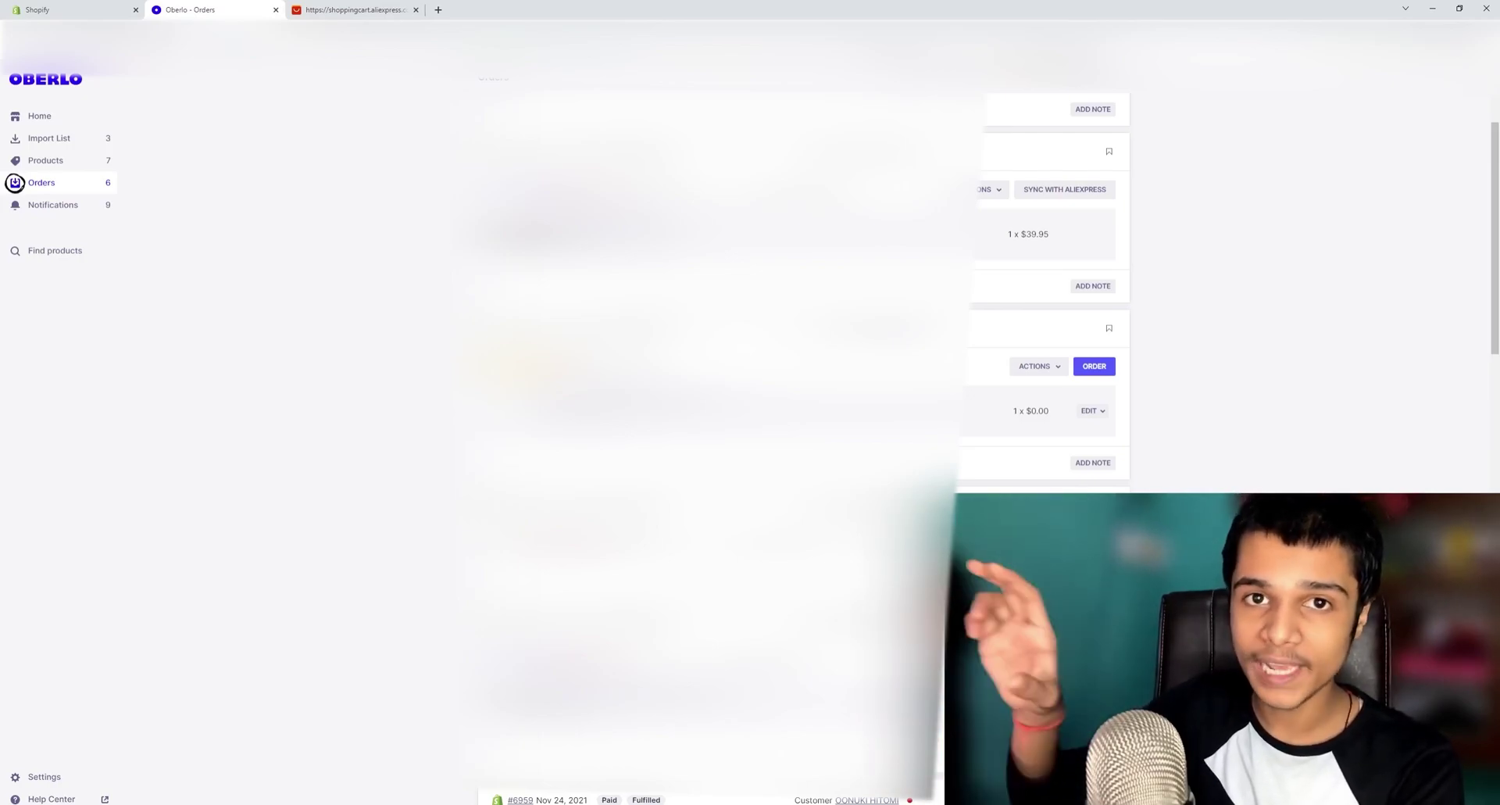
scroll(1047, 289, up, 2)
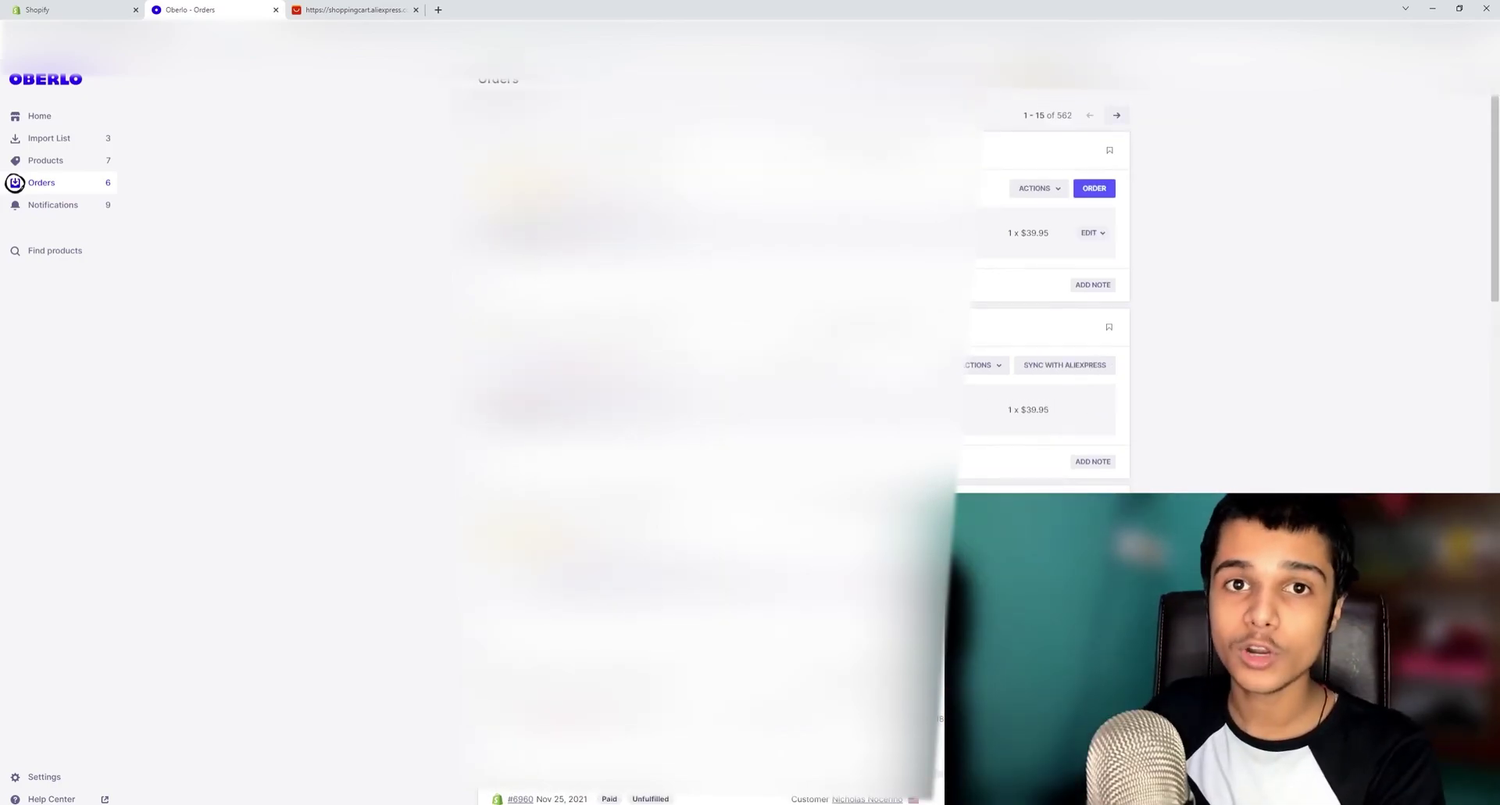
scroll(289, 376, down, 2)
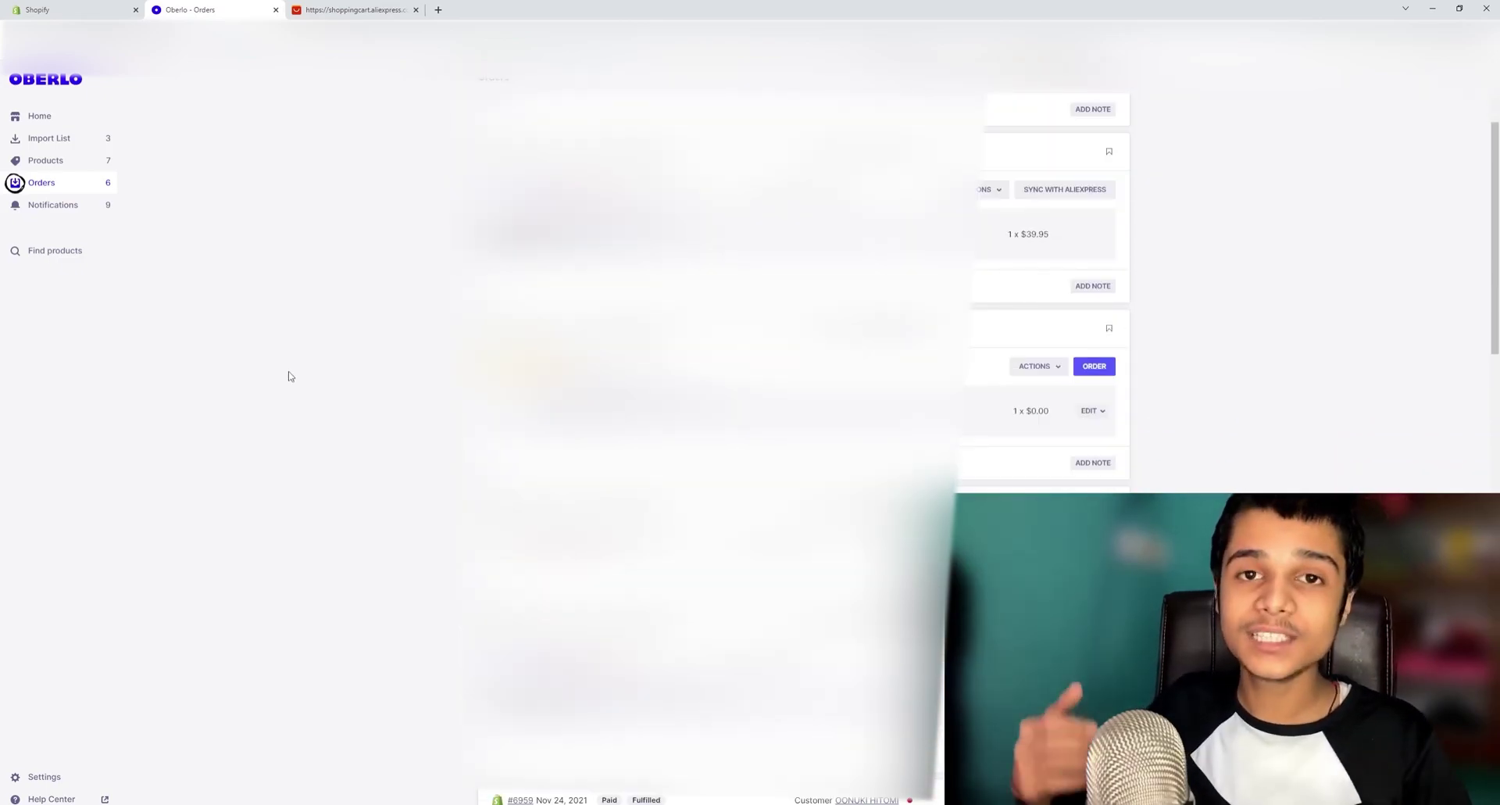